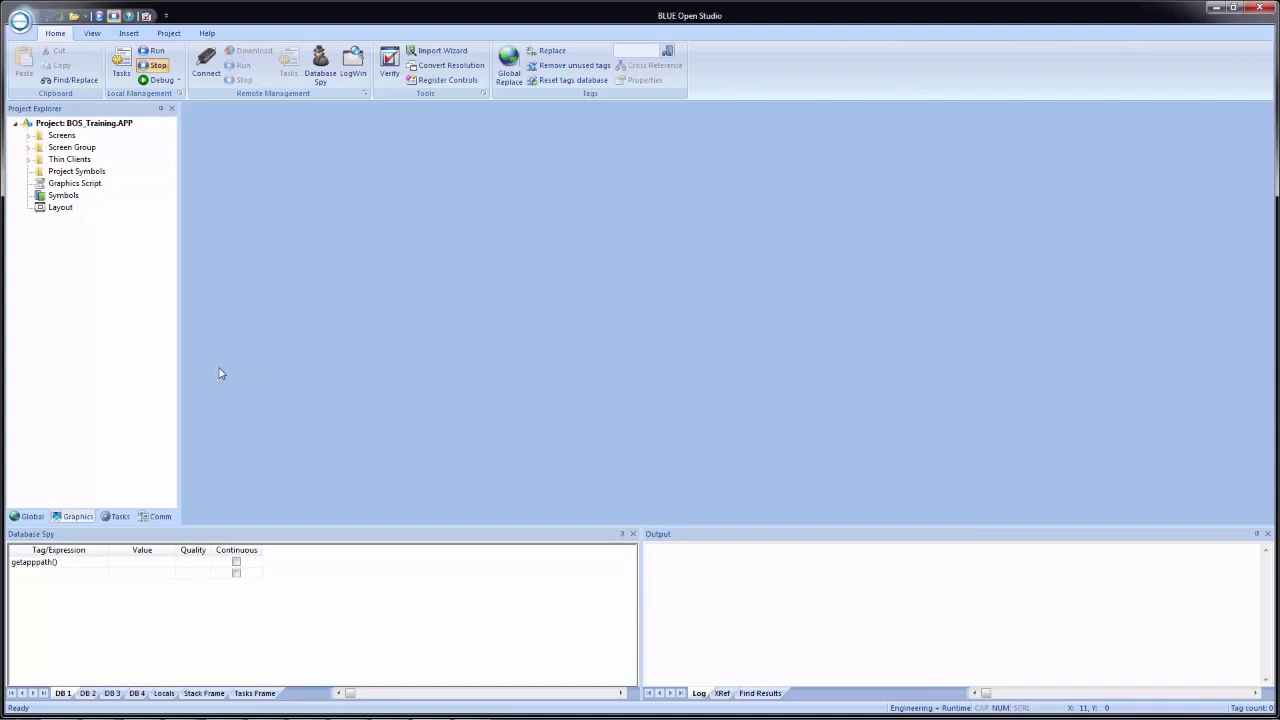
# - Insert a new class named cList in the project's global database
pyautogui.click(31, 517)
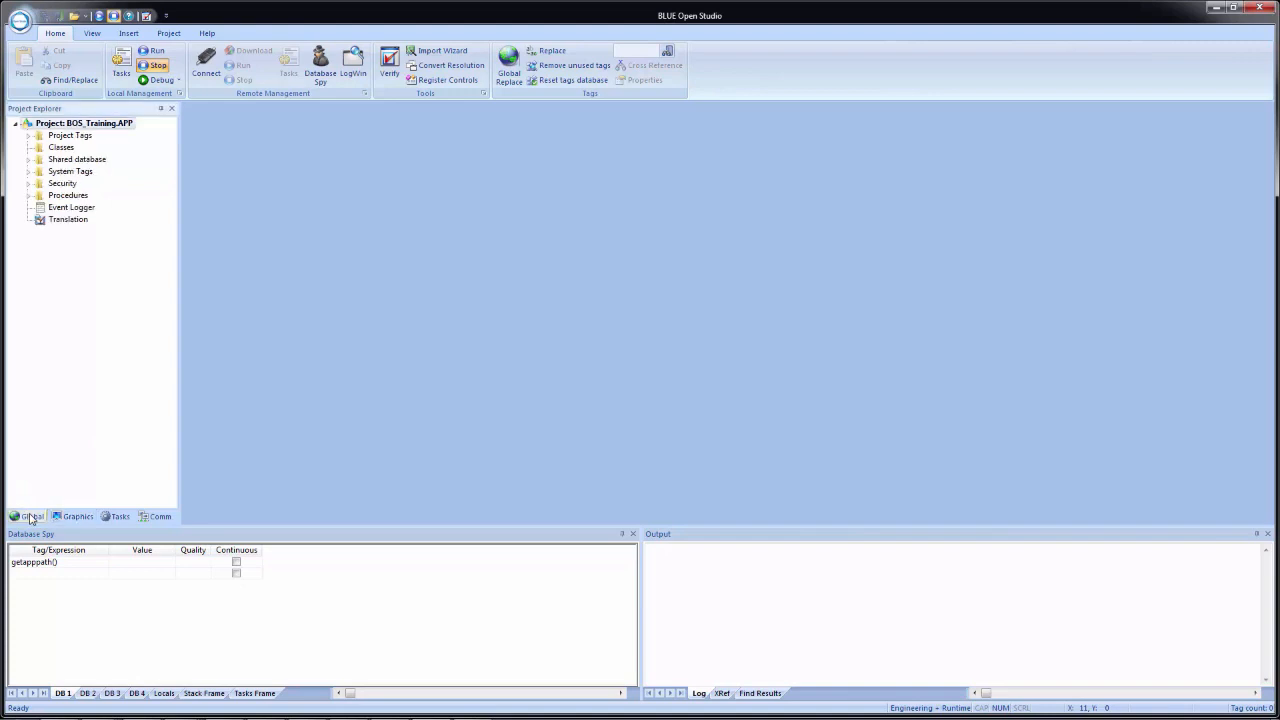
pyautogui.click(62, 150)
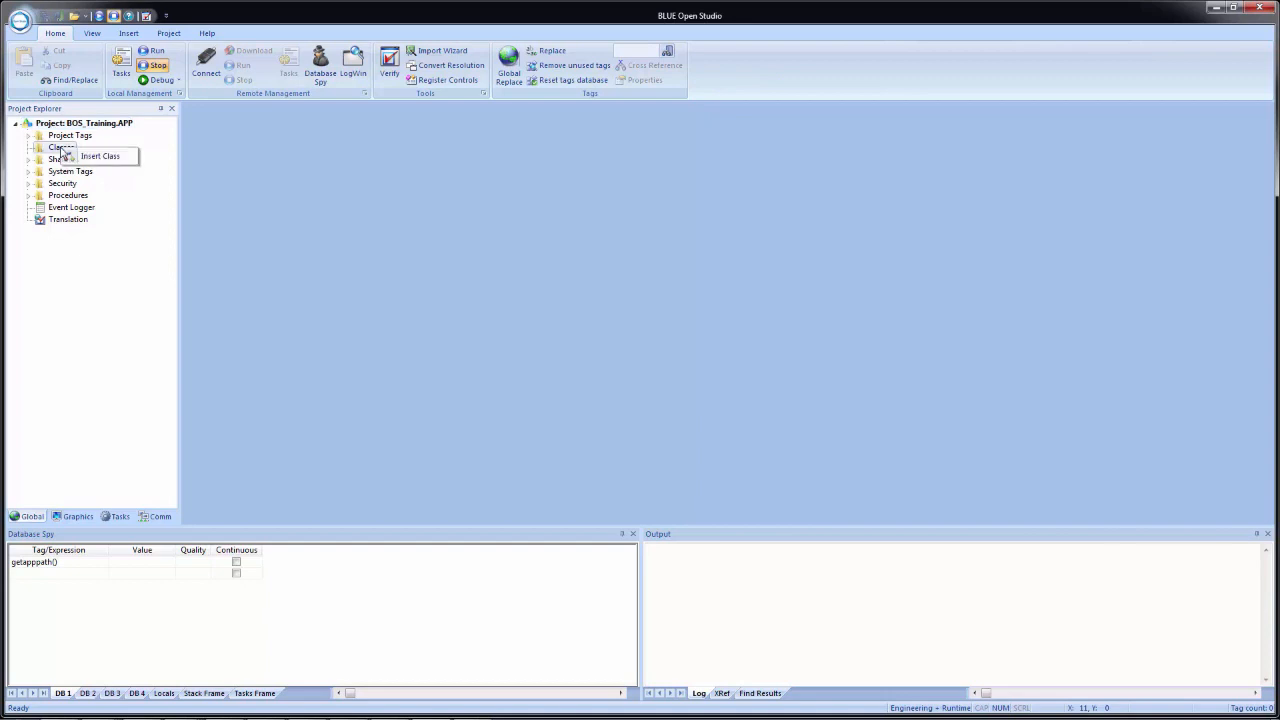
pyautogui.click(96, 159)
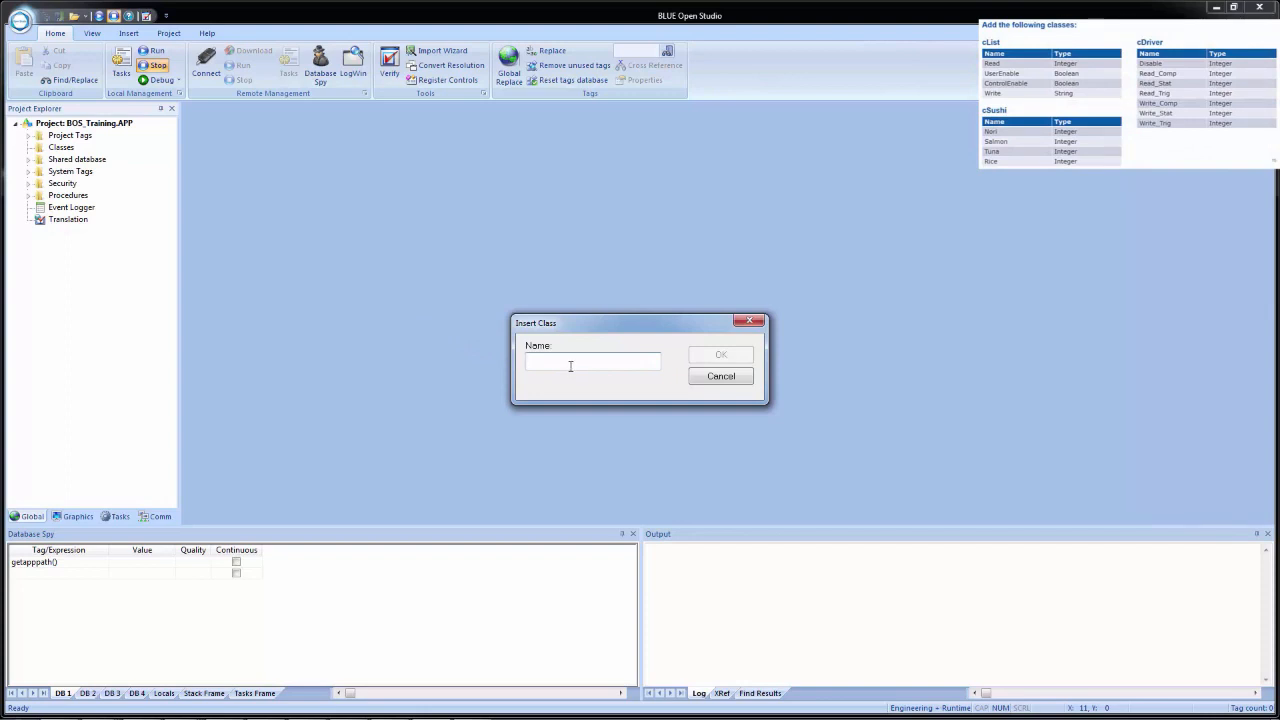
pyautogui.write('c')
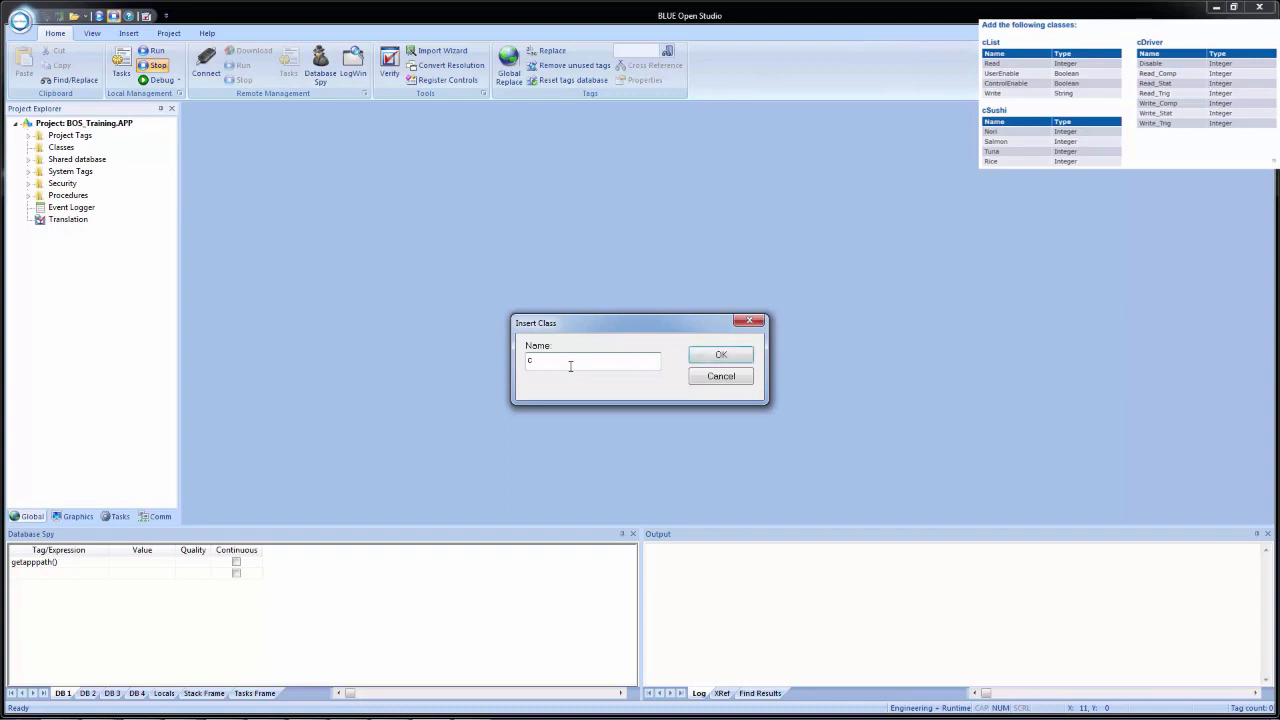
pyautogui.write('List')
pyautogui.press('Return')
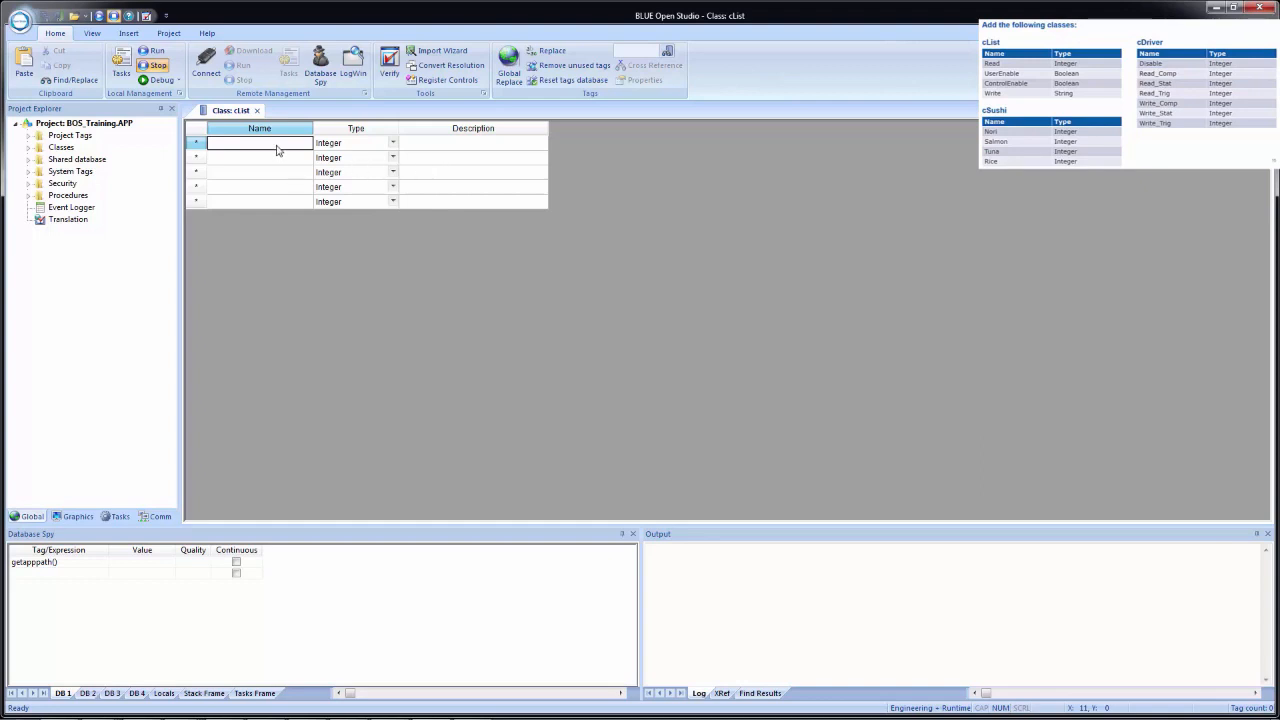
# - Add a member named Read with type Integer as the first row of the cList class
pyautogui.write('Read')
pyautogui.press('Tab')
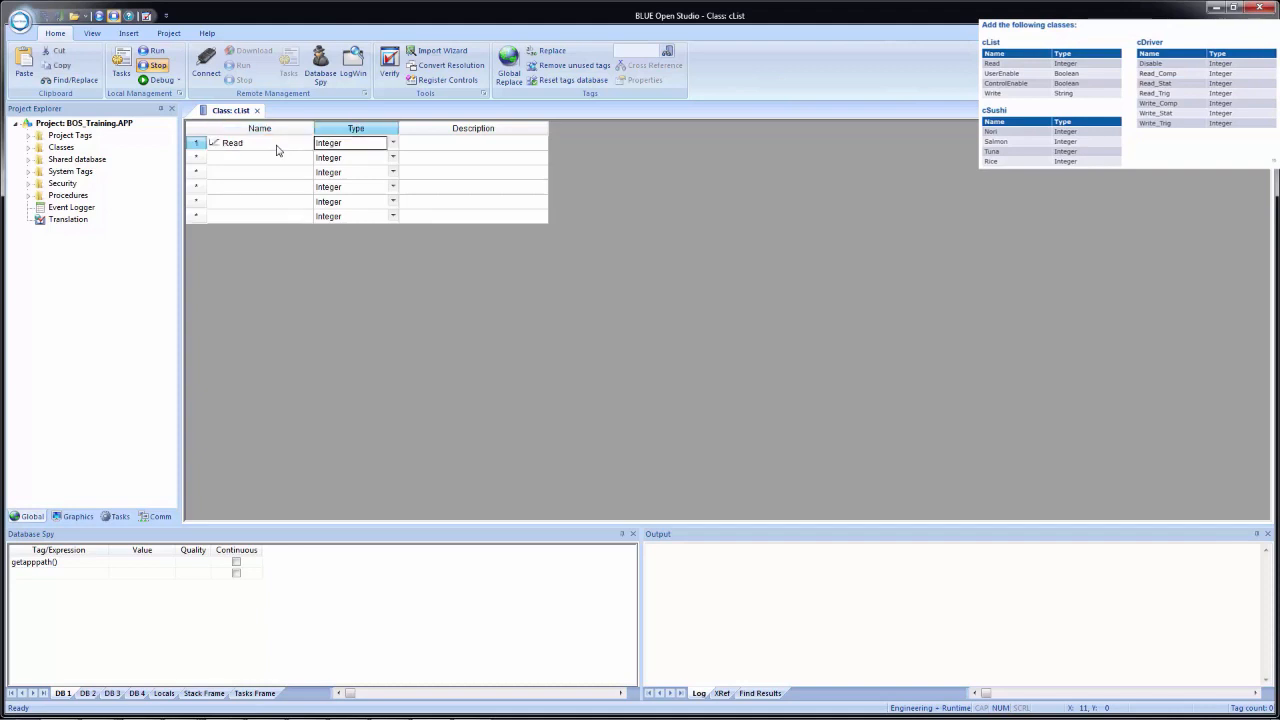
pyautogui.click(394, 145)
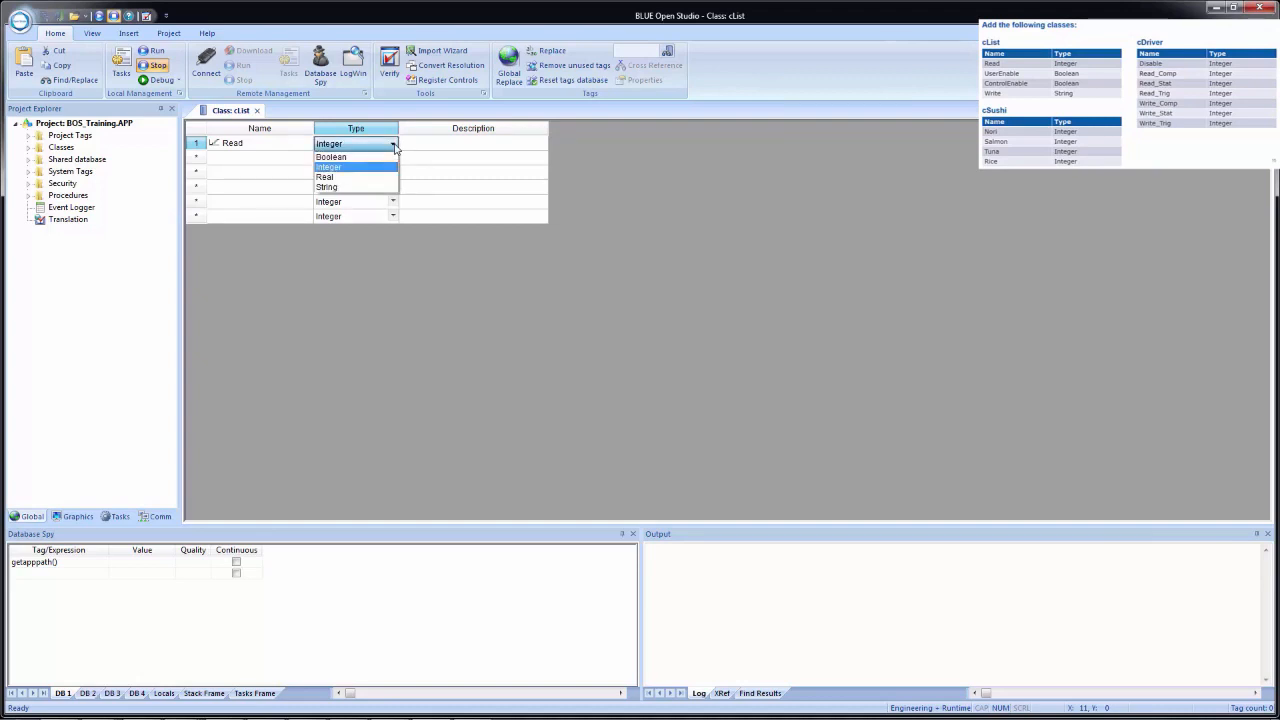
pyautogui.click(326, 168)
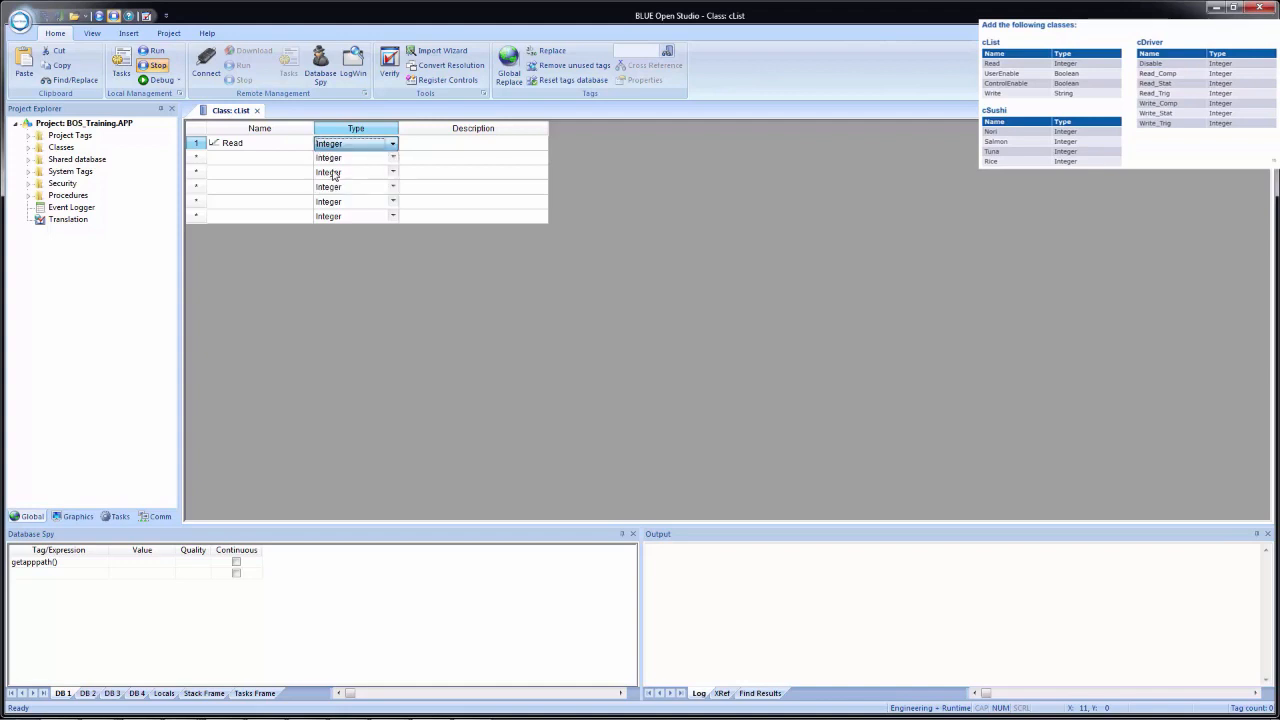
pyautogui.press('Return')
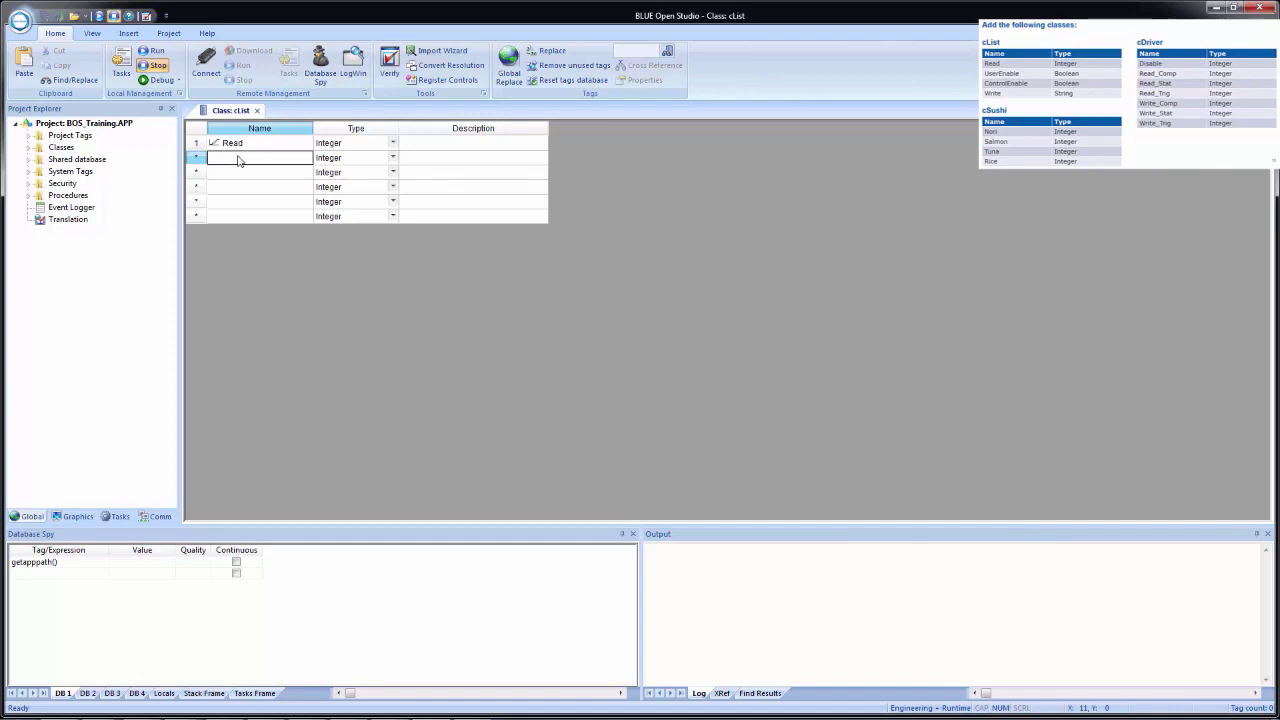
# - Add a member named UserEnable with type Boolean to the cList class
pyautogui.write('UserEnable')
pyautogui.press('Tab')
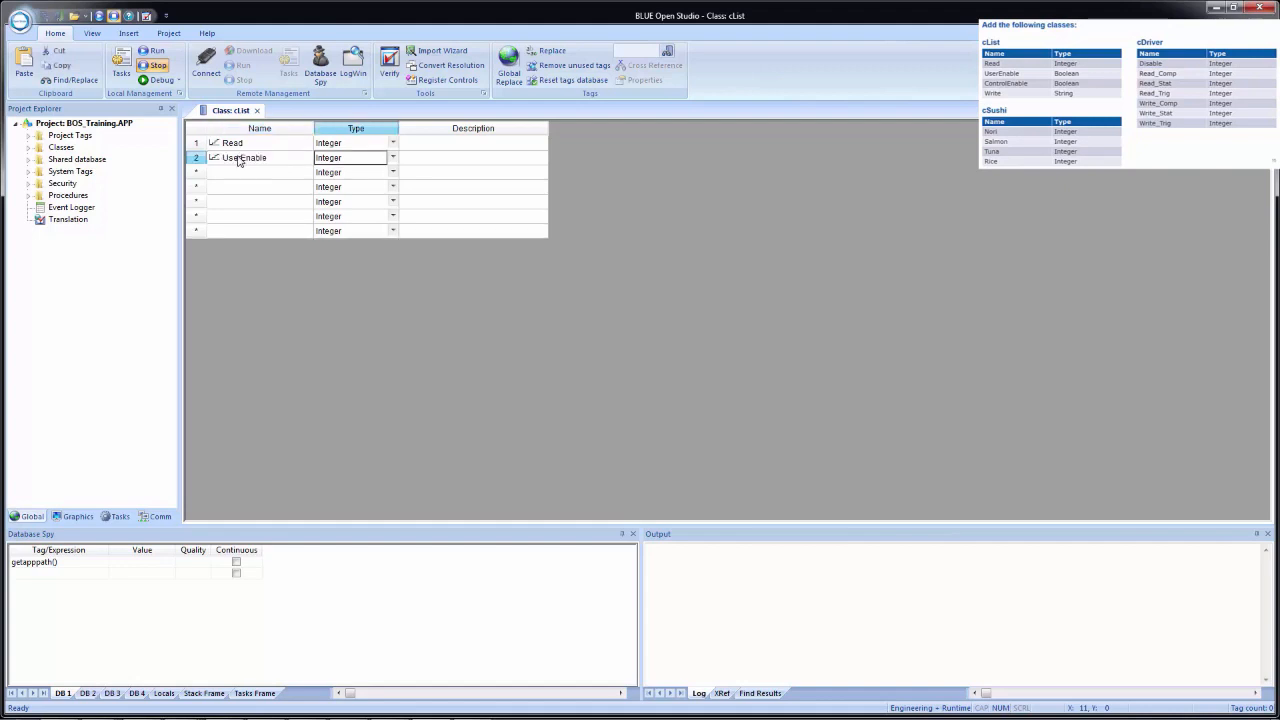
pyautogui.write('b')
pyautogui.press('Tab')
pyautogui.press('Tab')
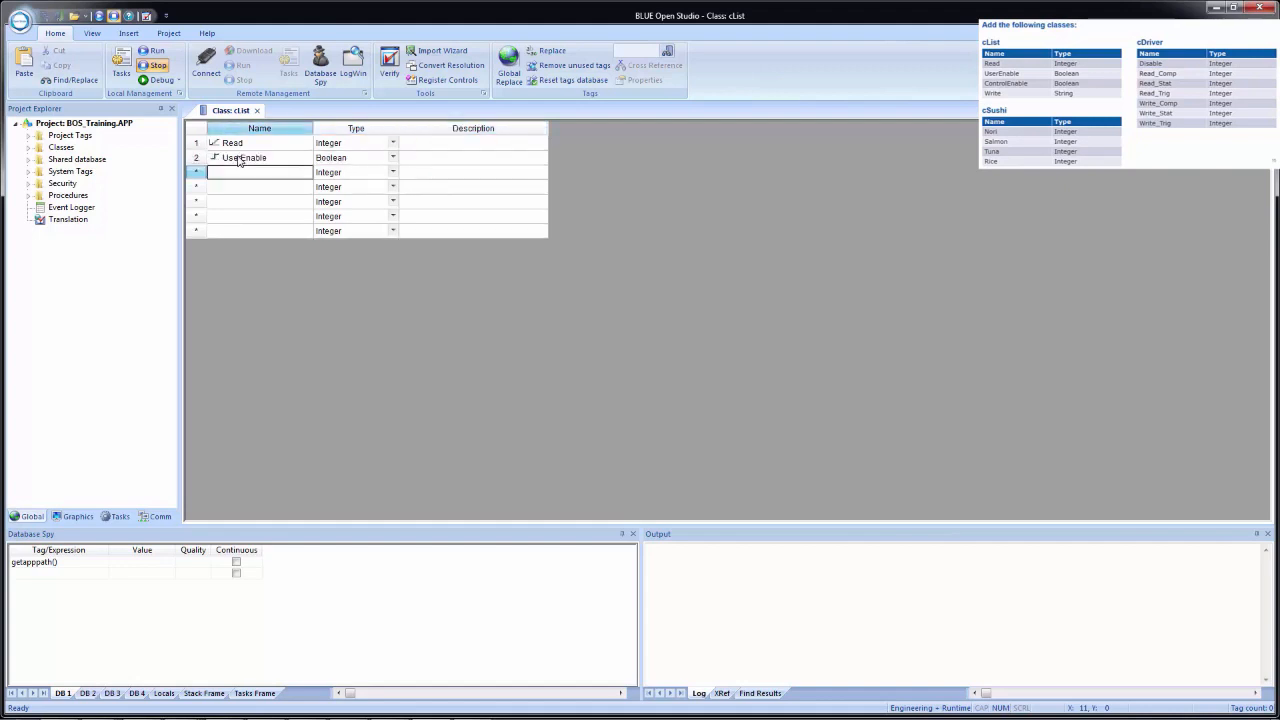
# - Add a member named ControlEnable with type Boolean to the cList class
pyautogui.write('ControlEnable')
pyautogui.press('Tab')
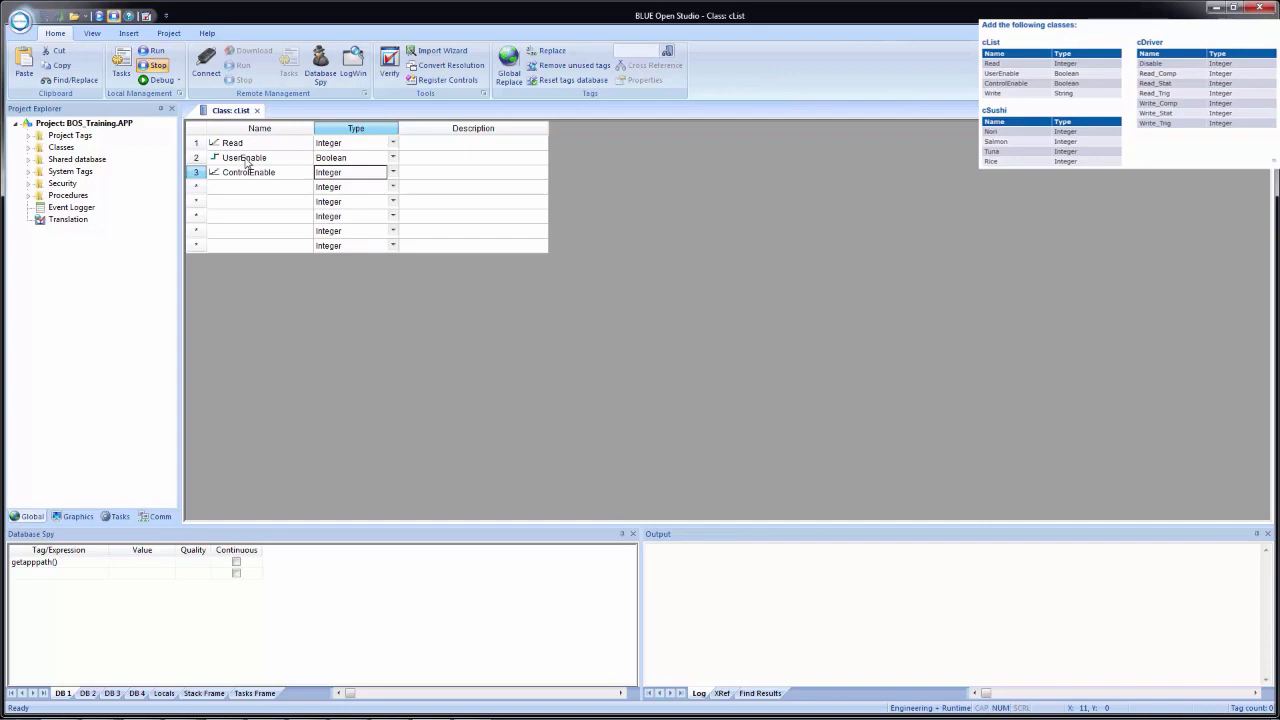
pyautogui.write('b')
pyautogui.press('Tab')
pyautogui.press('Tab')
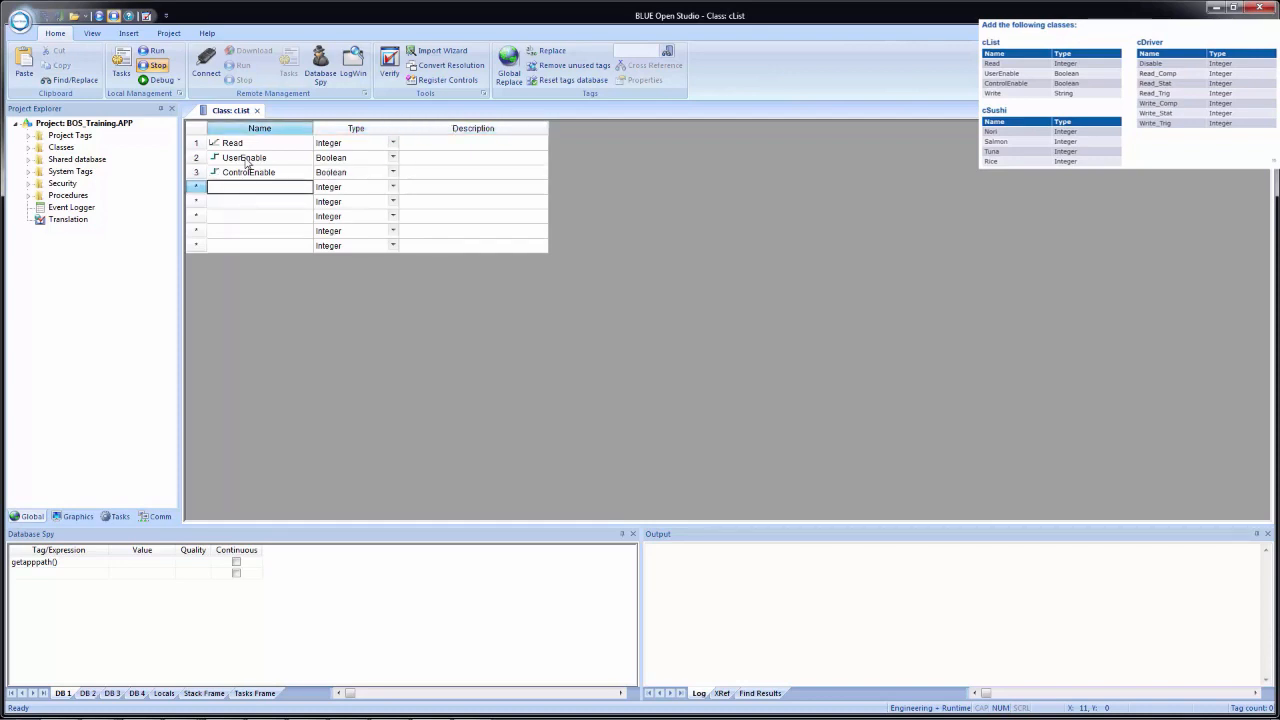
# - Add a member named Write with type String to cList and close the class sheet
pyautogui.write('Write')
pyautogui.press('Tab')
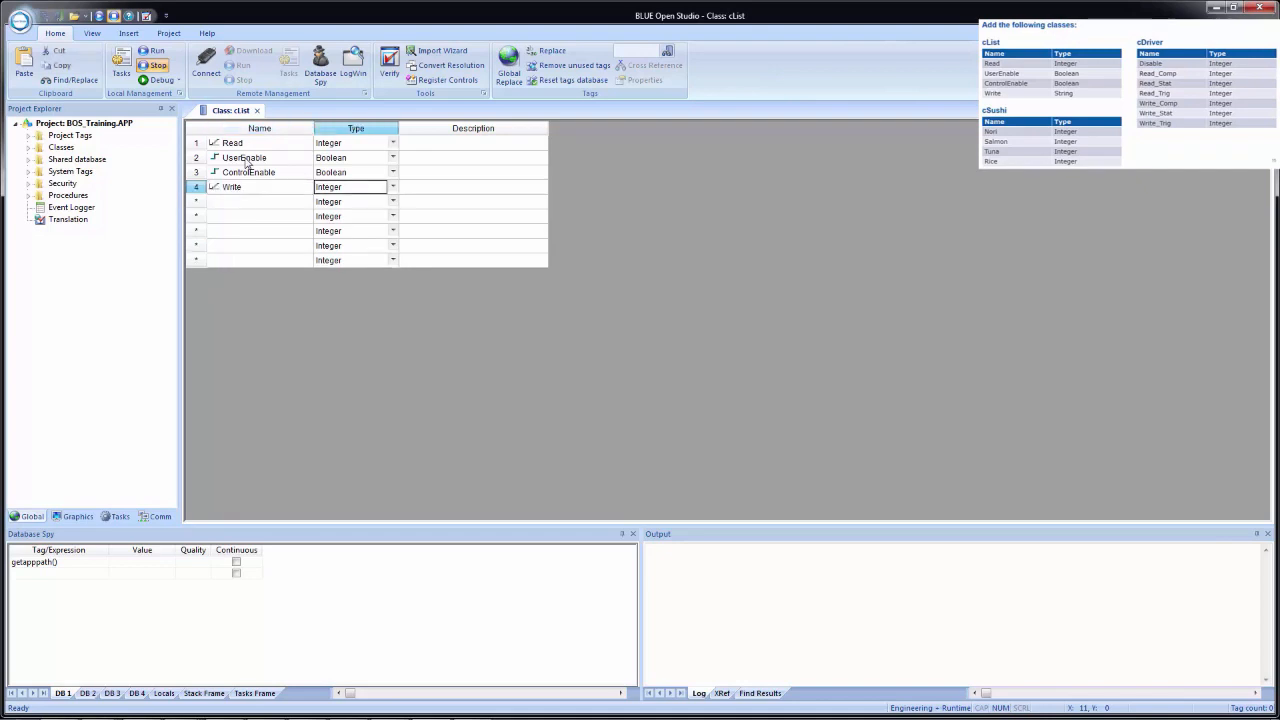
pyautogui.write('s')
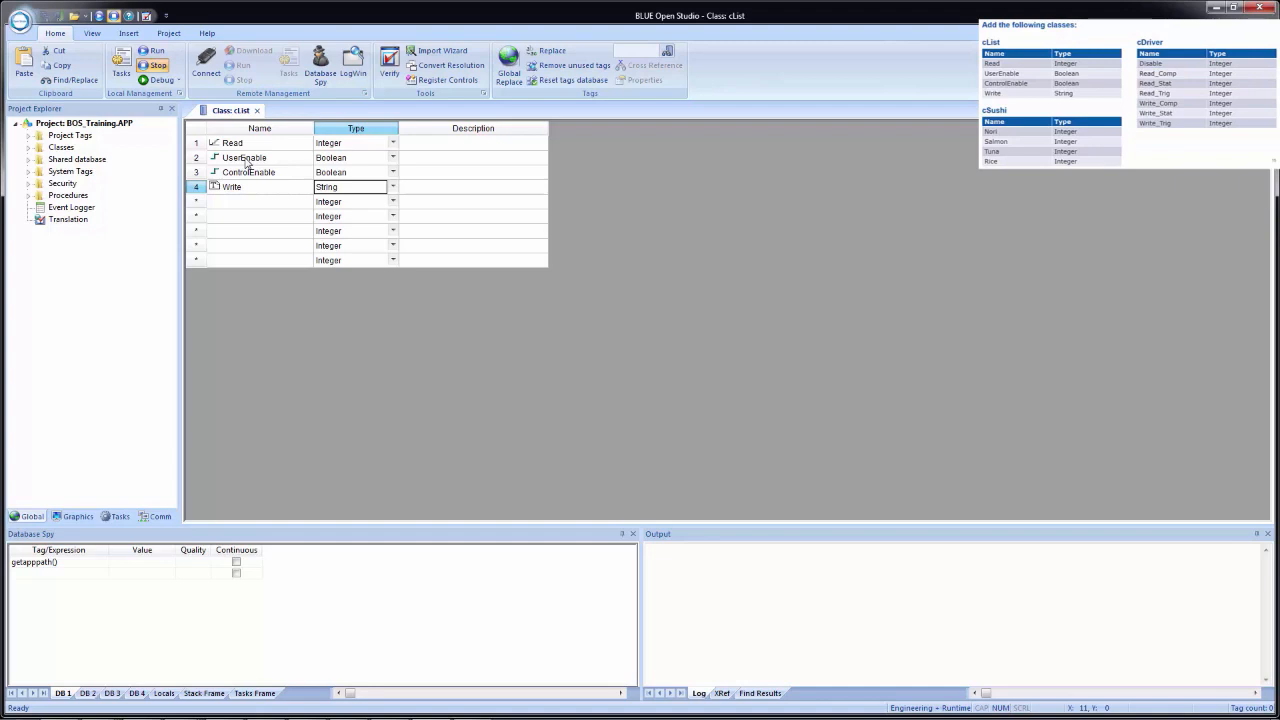
pyautogui.click(257, 111)
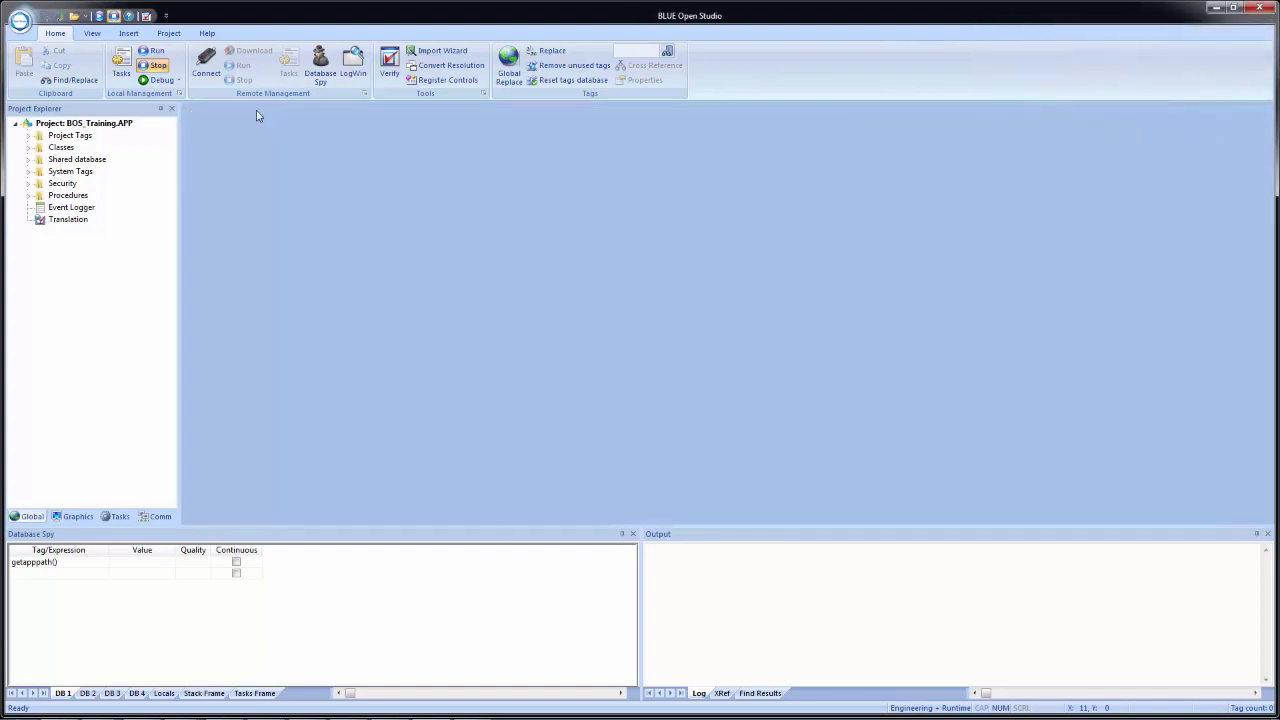
# - Review the cList class's member list and datasheet under Classes, then close the sheet and collapse the class
pyautogui.click(28, 148)
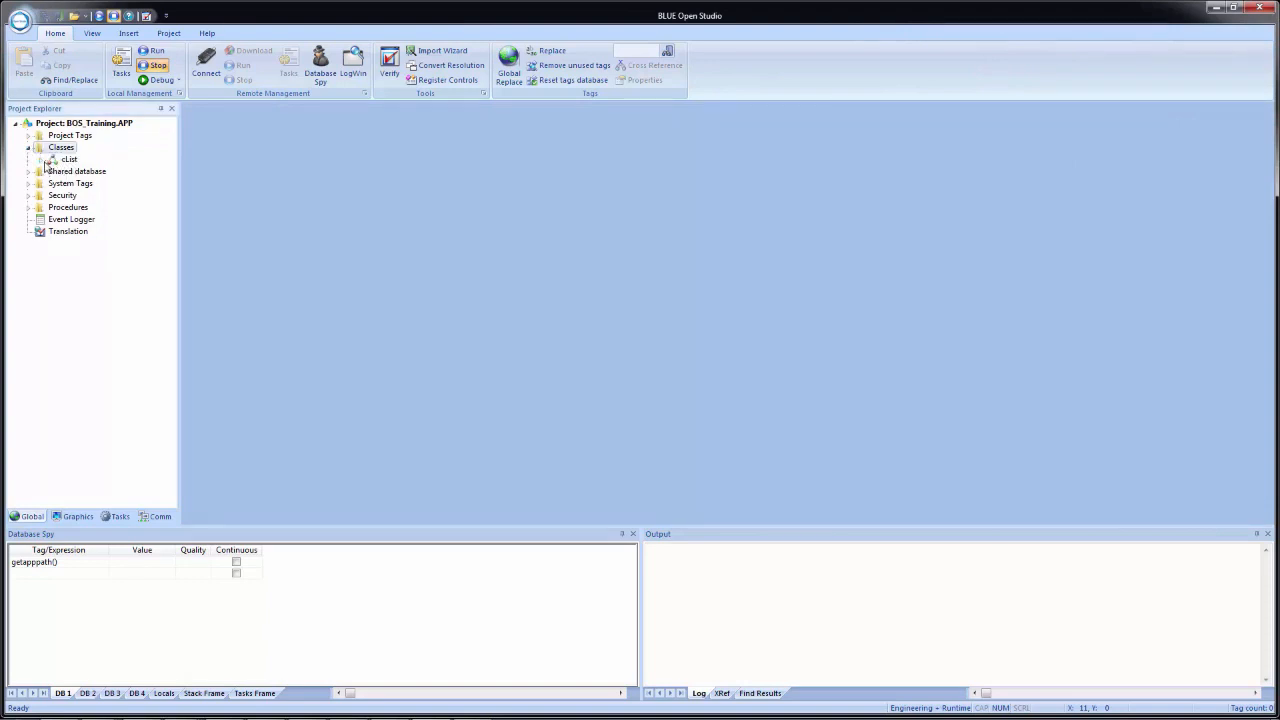
pyautogui.click(41, 160)
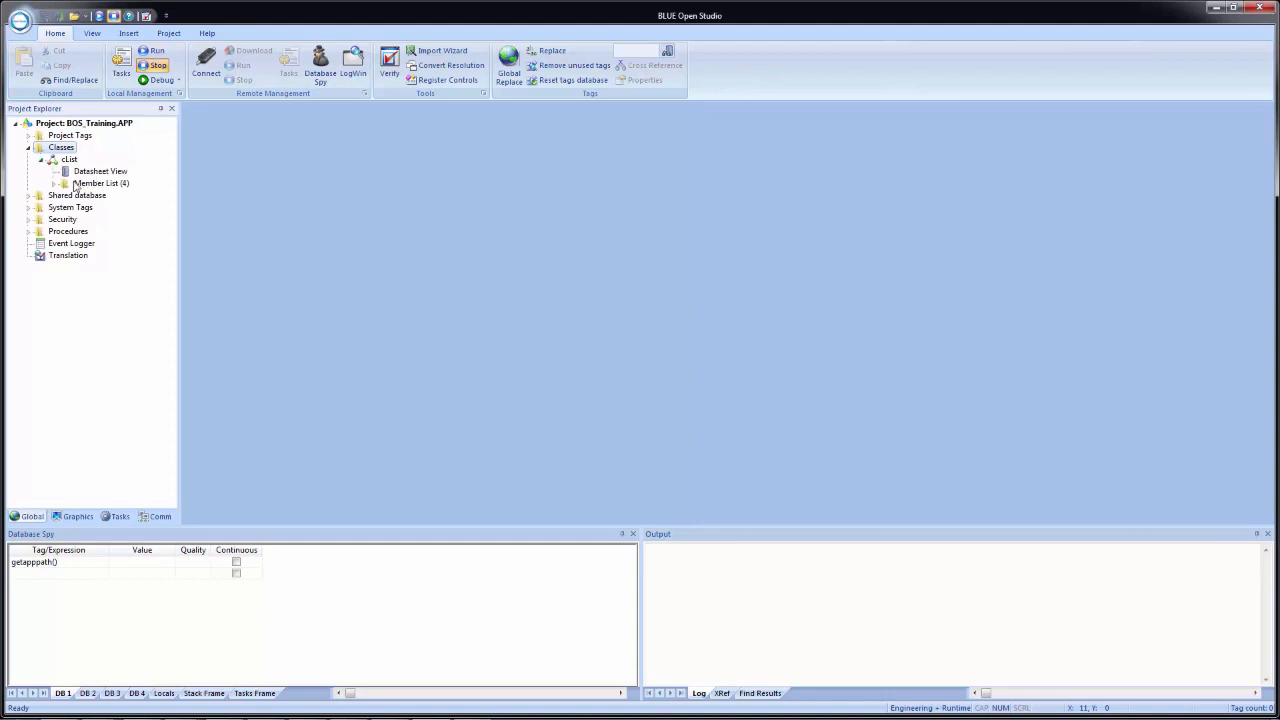
pyautogui.click(53, 184)
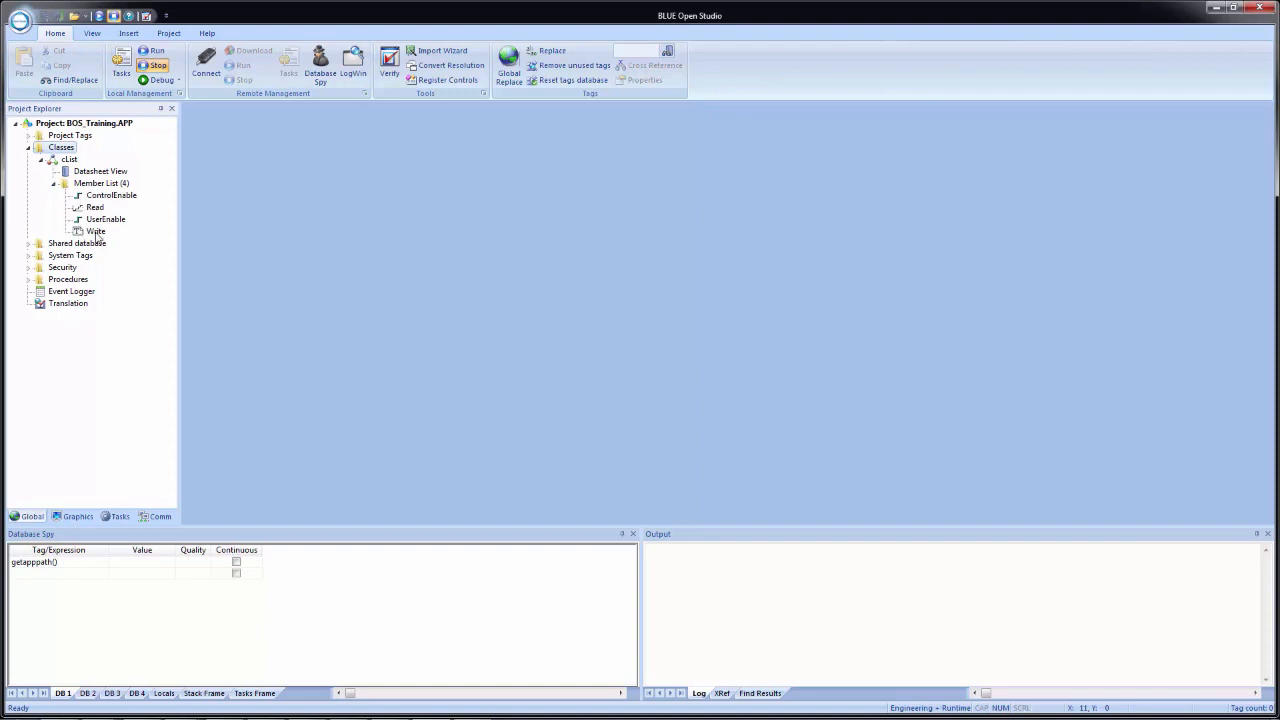
pyautogui.doubleClick(104, 176)
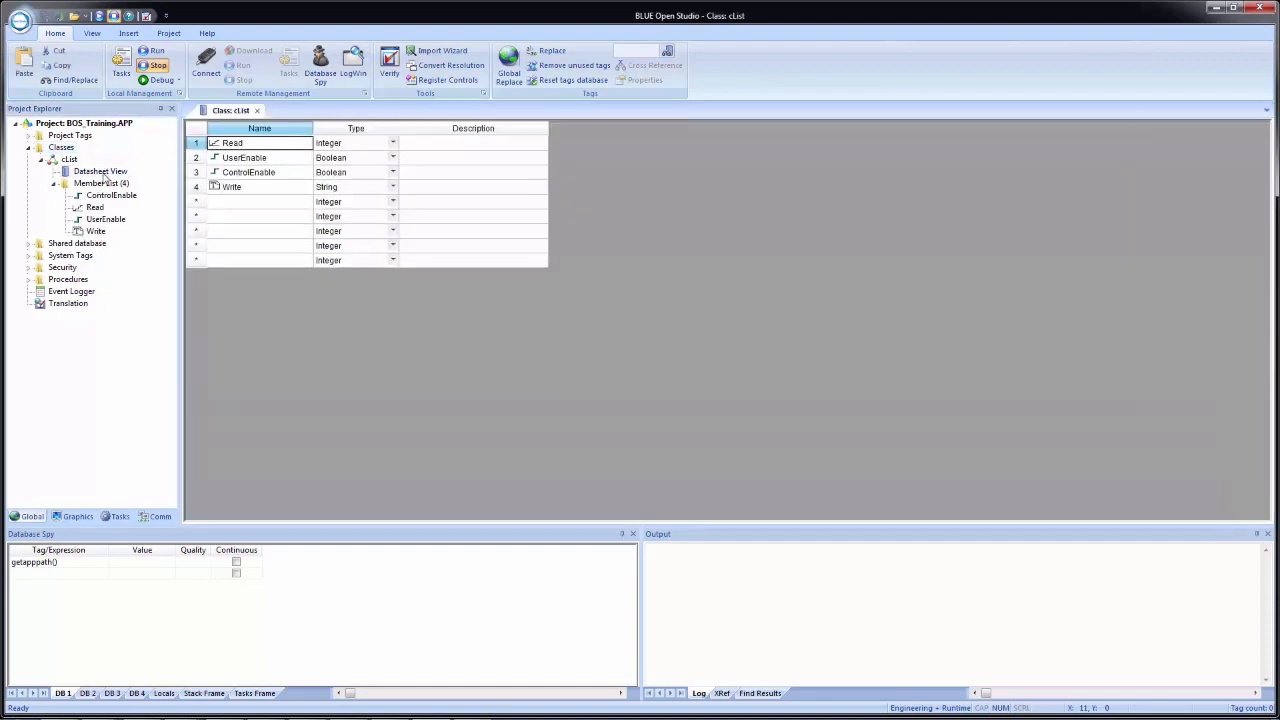
pyautogui.click(256, 112)
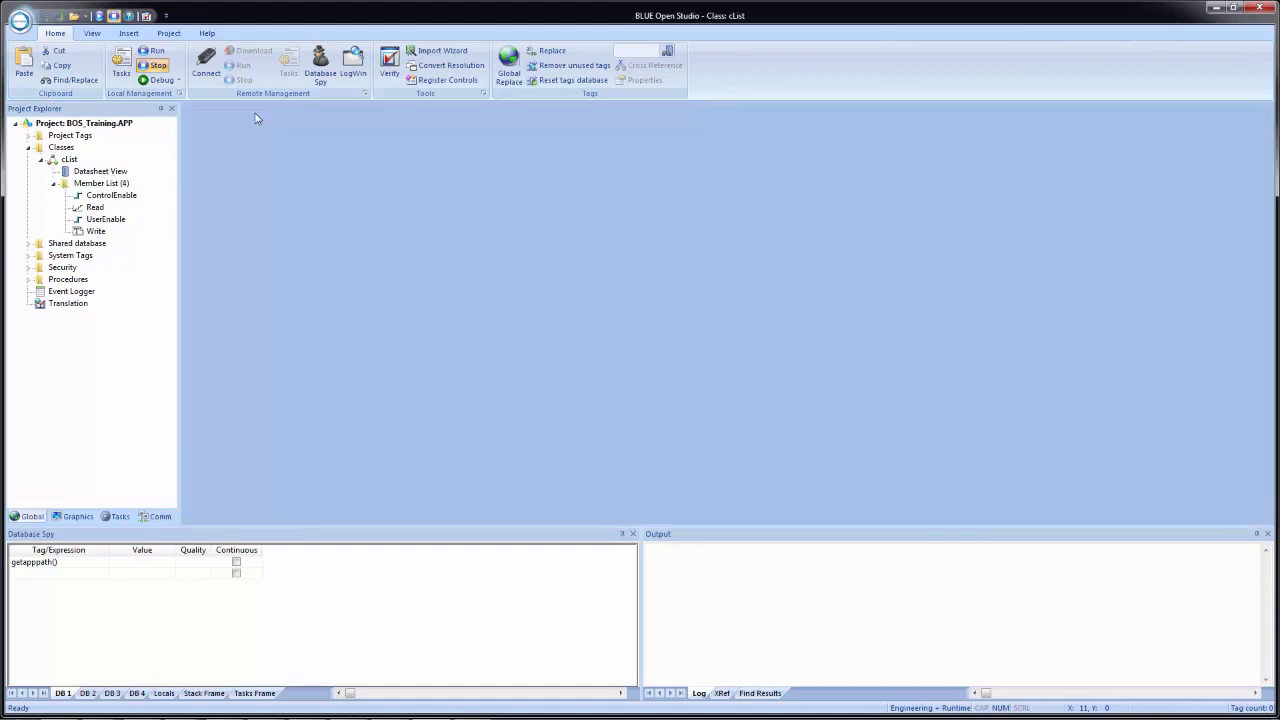
pyautogui.click(42, 160)
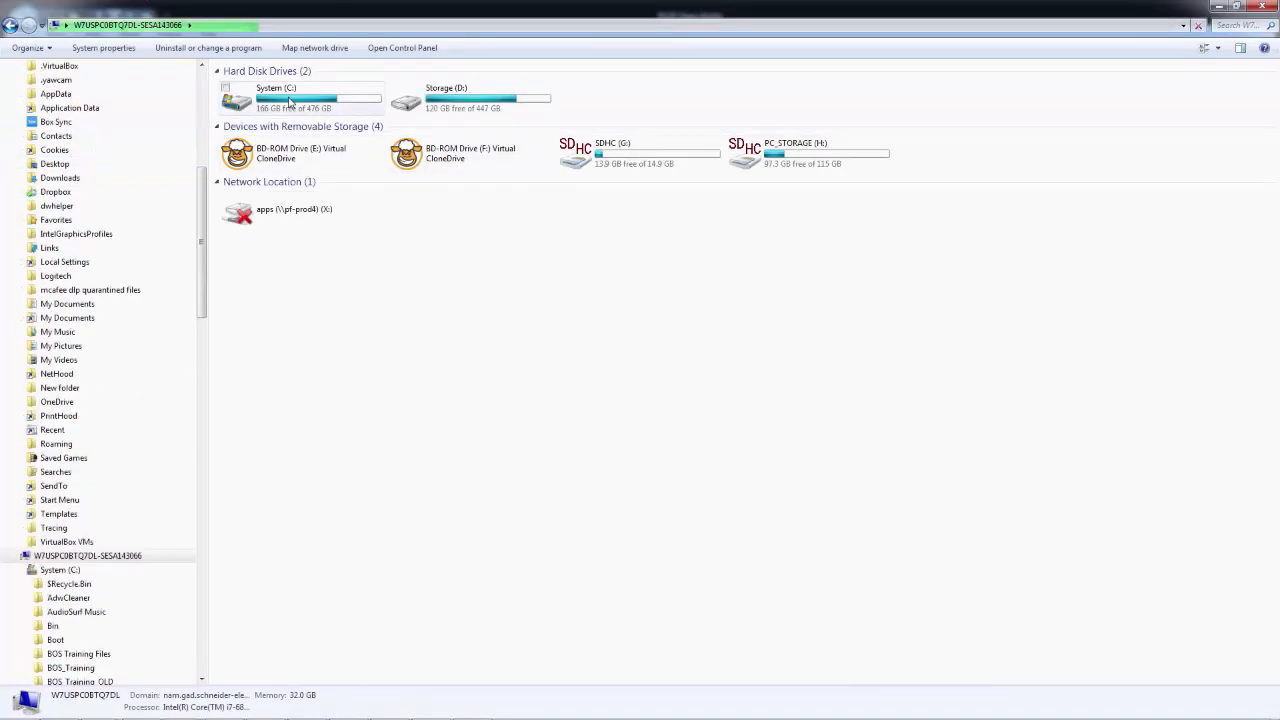
# - In Windows Explorer, open BOS Training Tags.xls from the BOS Training Files folder on drive C and close the Explorer window
pyautogui.doubleClick(296, 104)
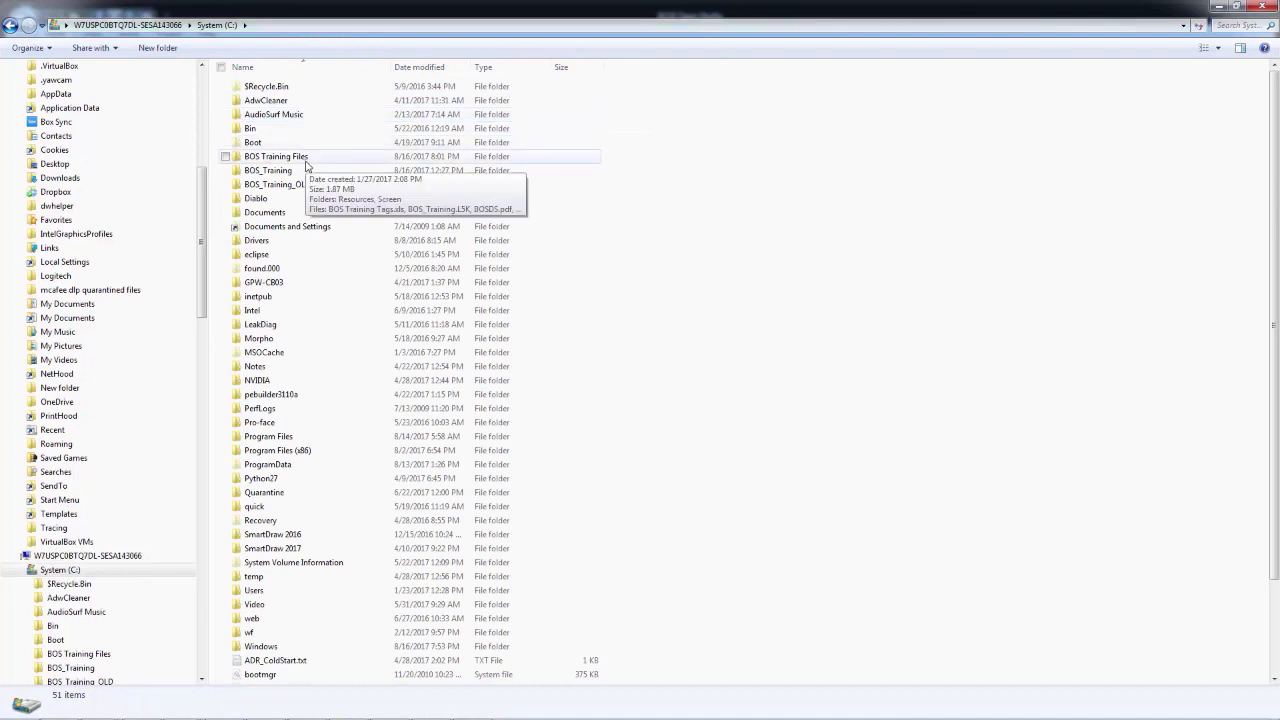
pyautogui.doubleClick(306, 160)
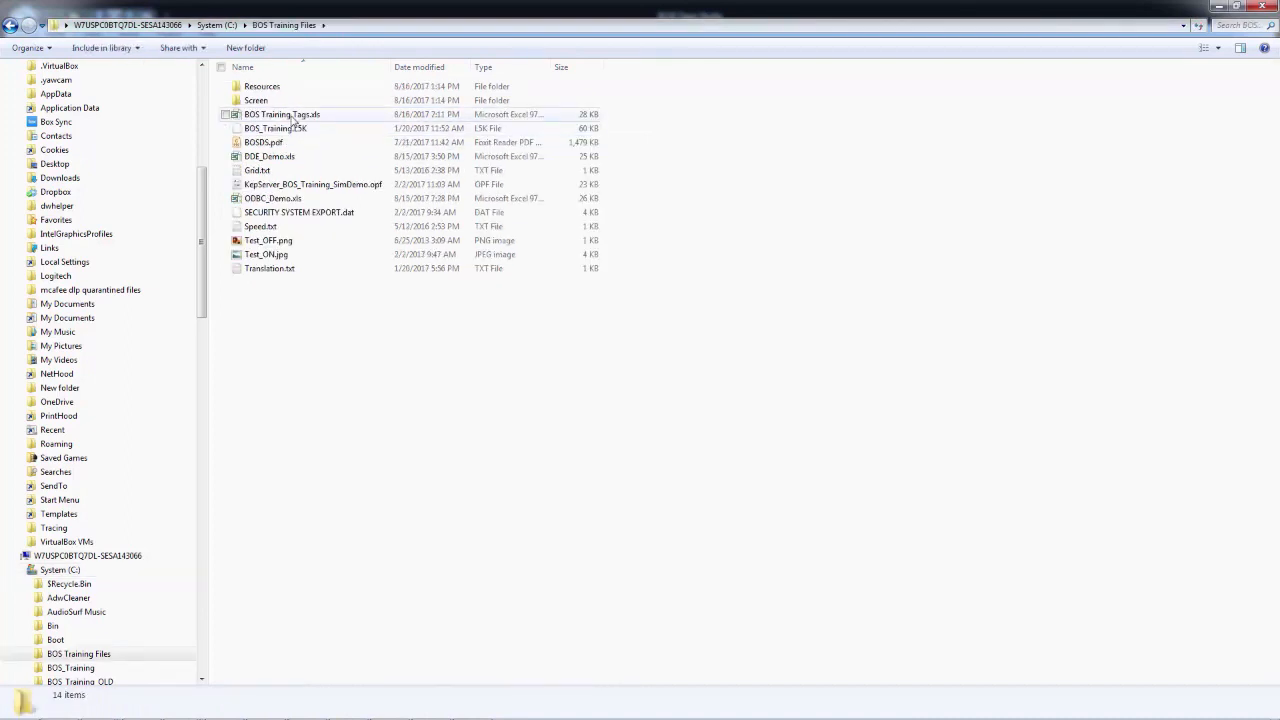
pyautogui.click(293, 119)
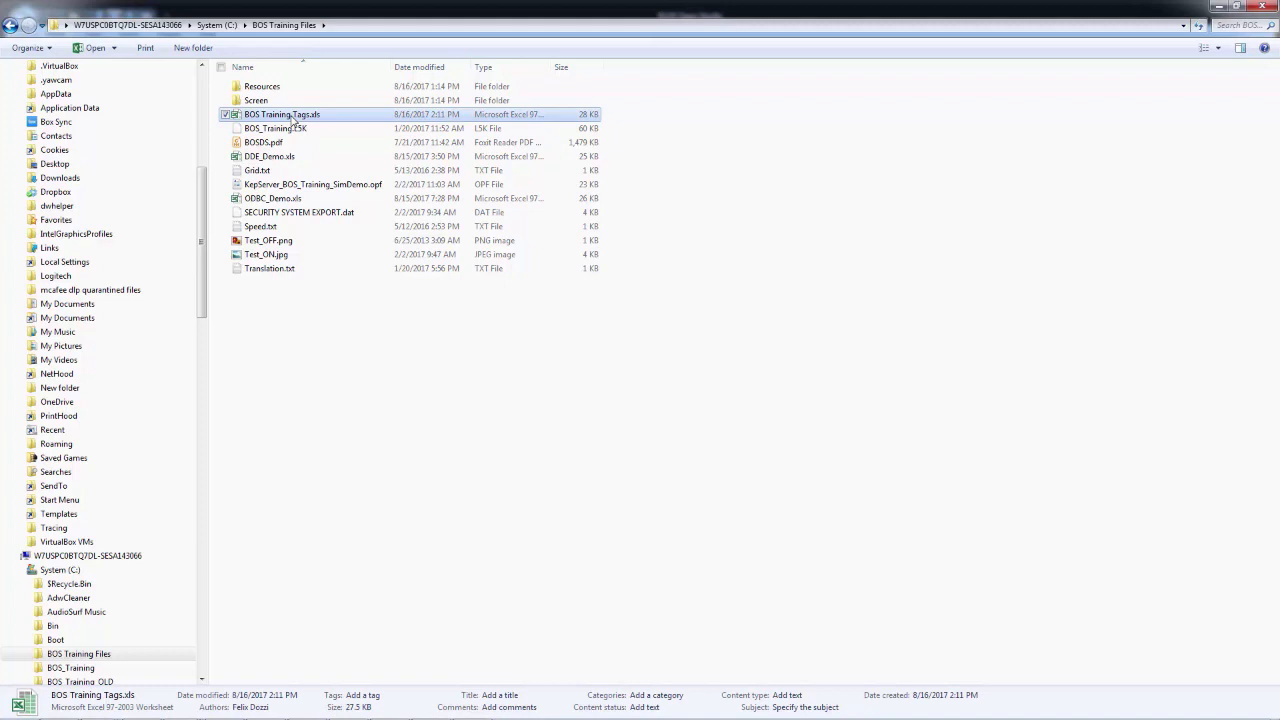
pyautogui.doubleClick(293, 119)
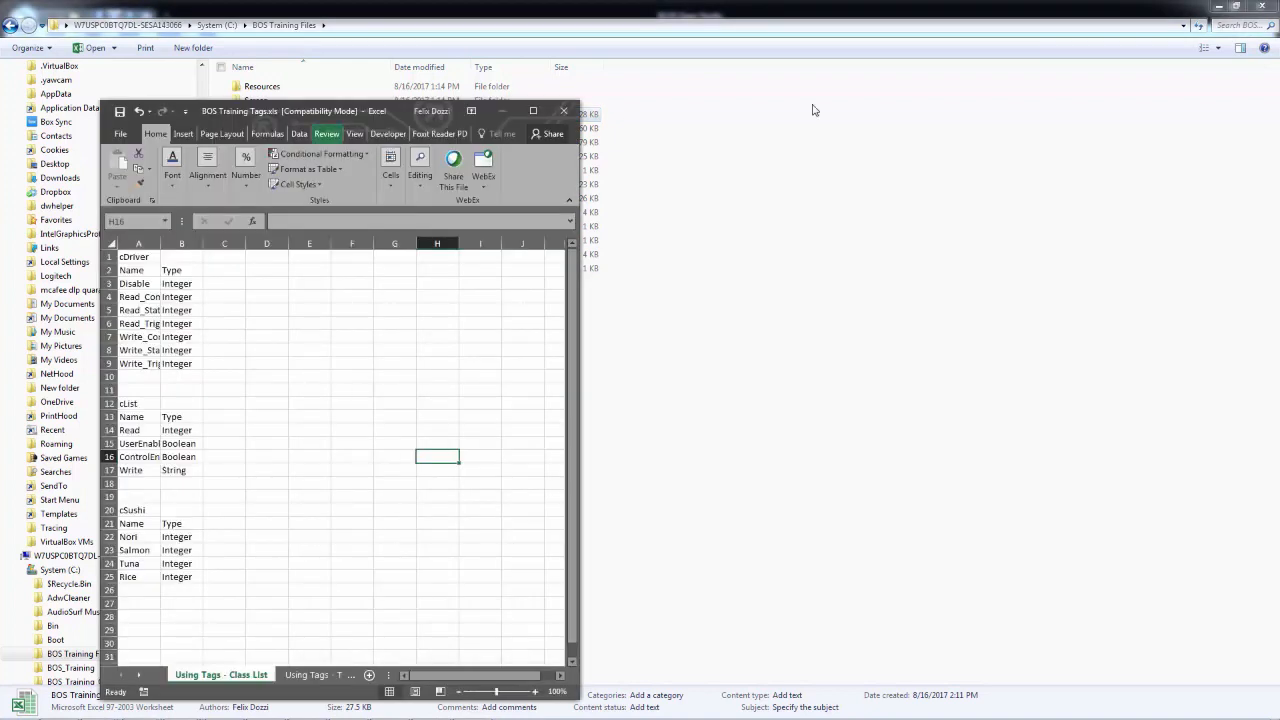
pyautogui.click(1262, 6)
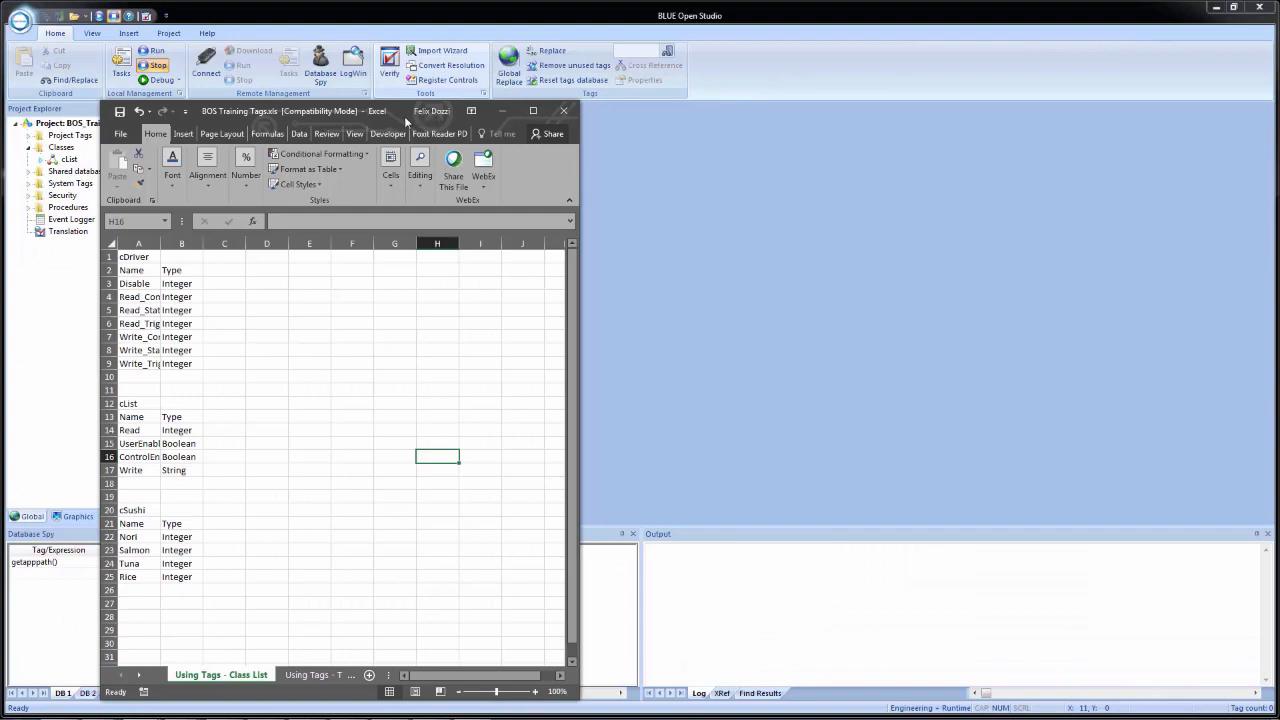
# - Arrange the Excel workbook and BLUE Open Studio side by side, with the workbook on the right half of the screen
pyautogui.press('super+Right')
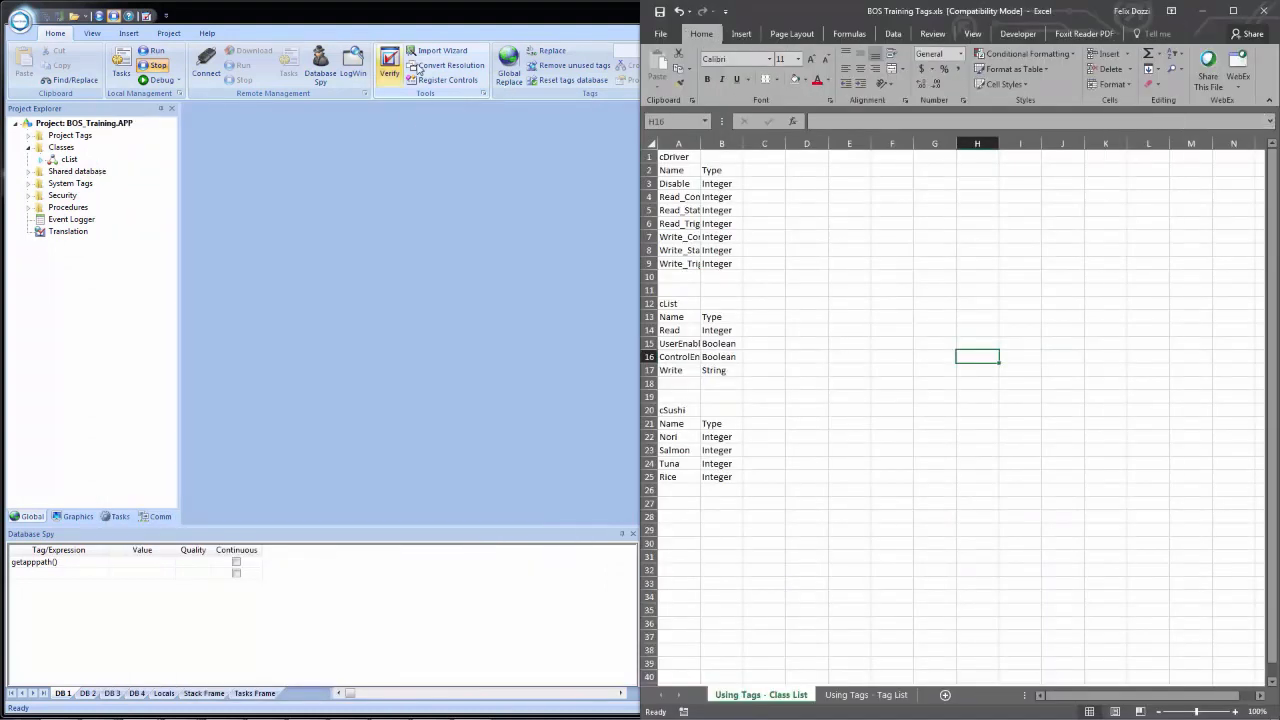
pyautogui.doubleClick(412, 22)
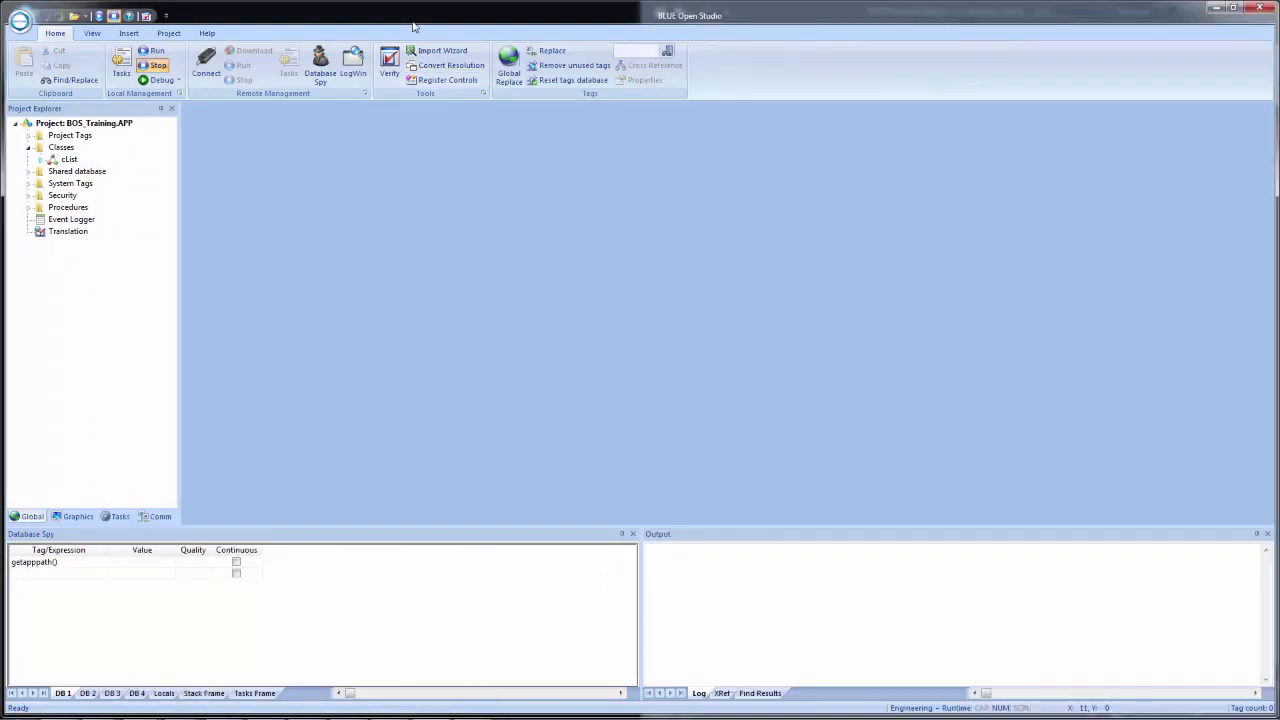
pyautogui.doubleClick(413, 22)
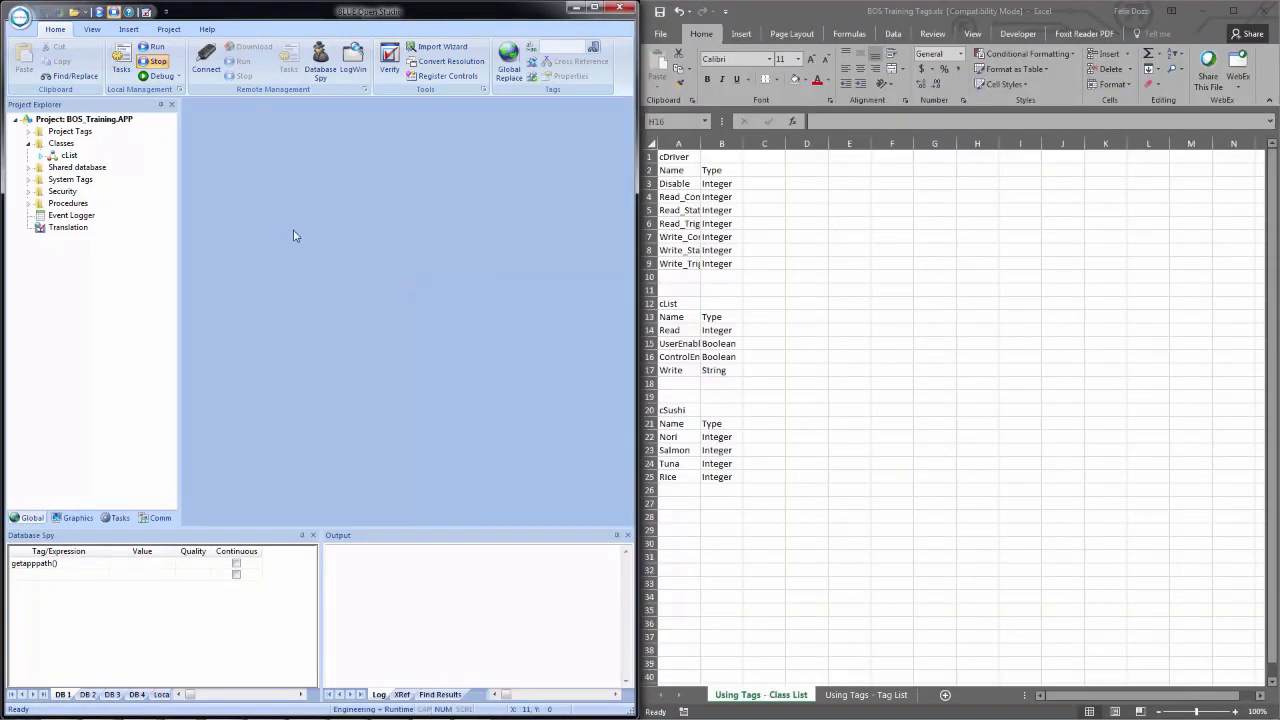
# - Insert a new class named cDriver in the BLUE Open Studio project
pyautogui.rightClick(66, 146)
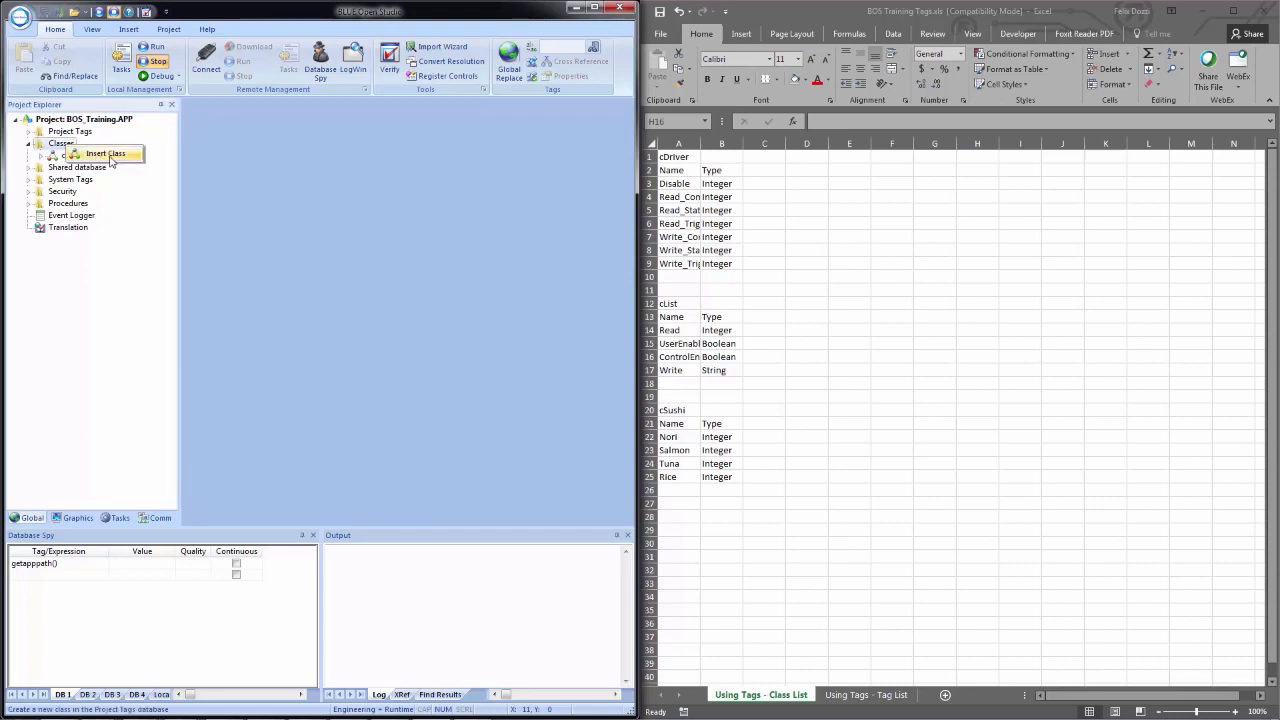
pyautogui.click(108, 155)
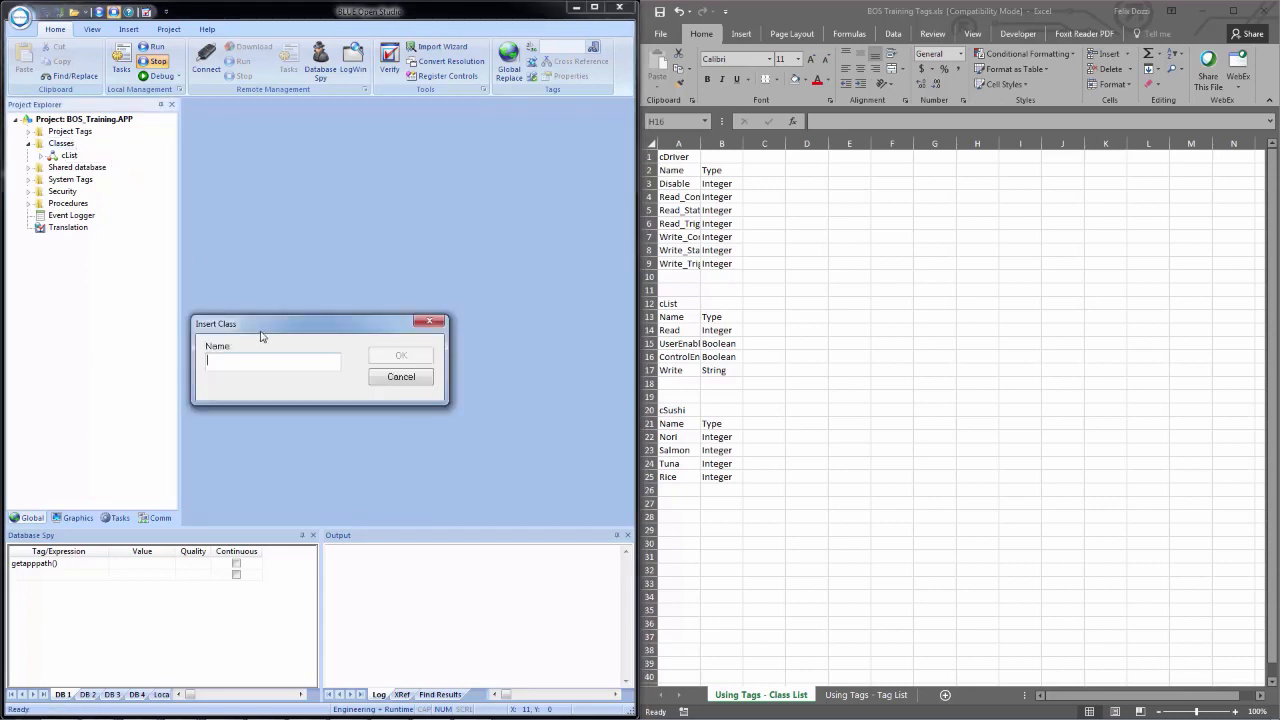
pyautogui.write('cDriver')
pyautogui.press('Return')
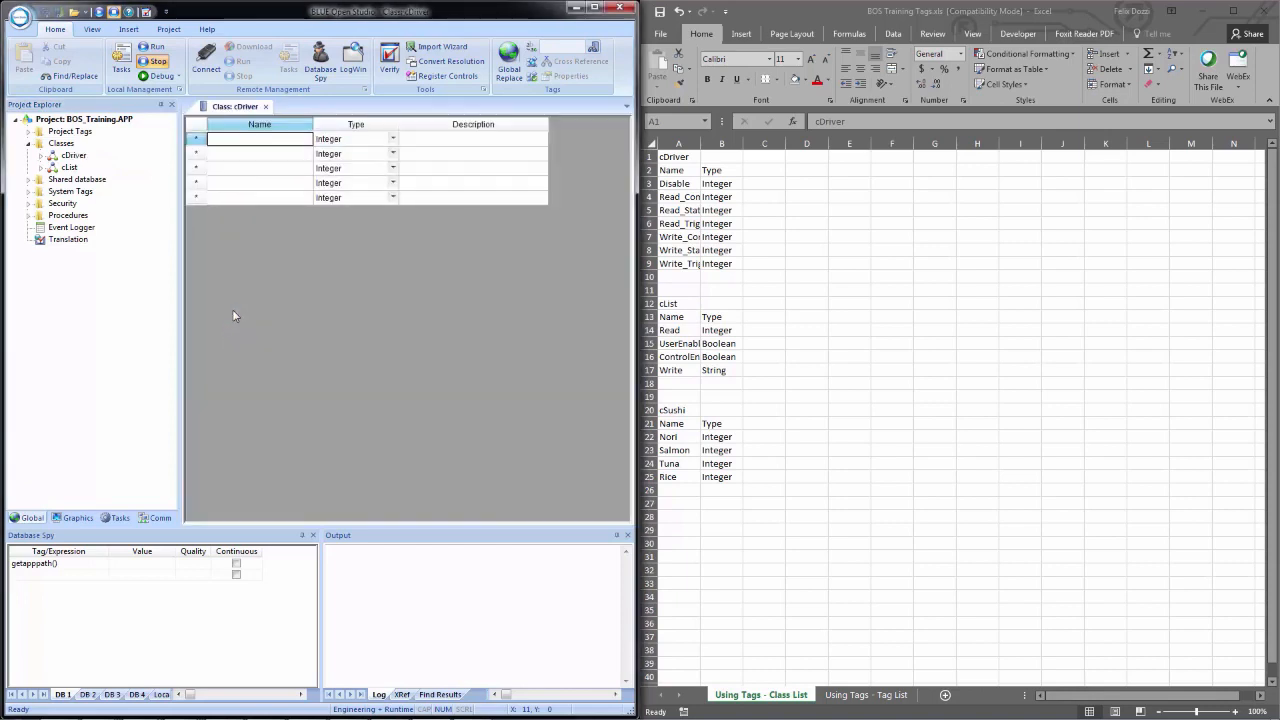
# - Copy the seven cDriver member rows, Disable through Write_Trig, from the workbook into the cDriver class and close its sheet
pyautogui.click(668, 184)
pyautogui.click(668, 184)
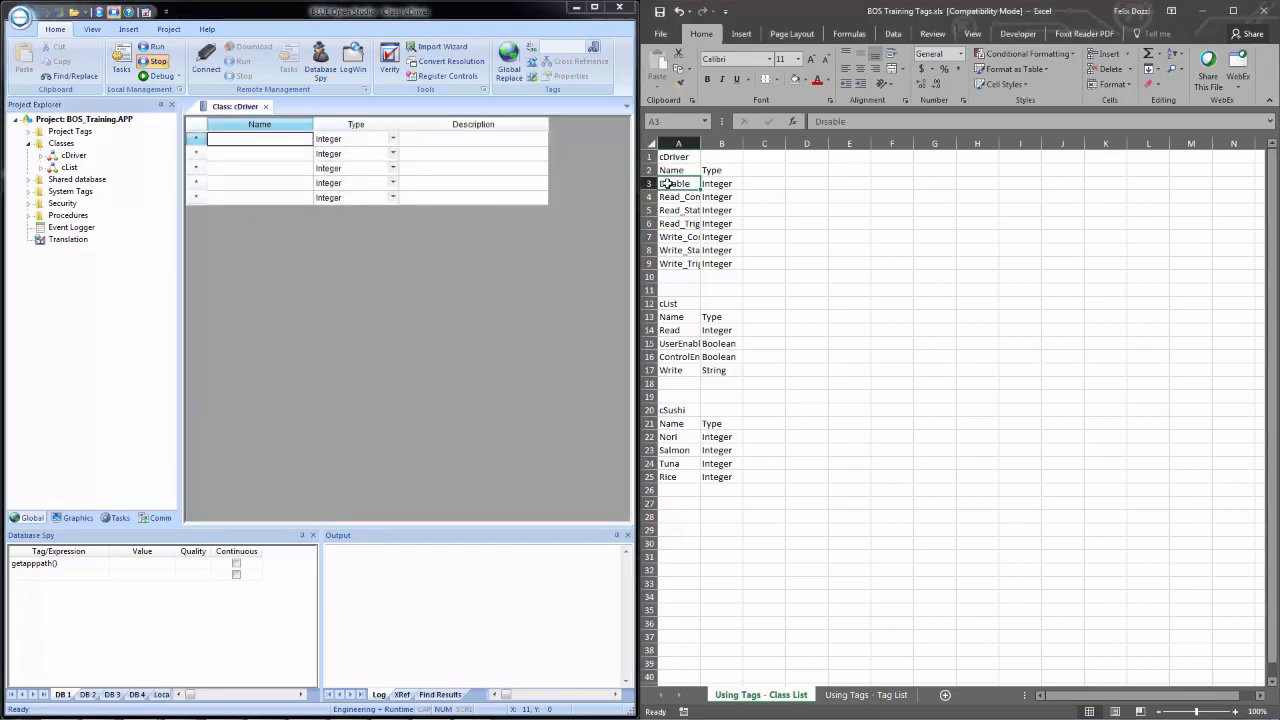
pyautogui.moveTo(695, 187); pyautogui.dragTo(708, 267)
pyautogui.hotkey('ctrl', 'c')
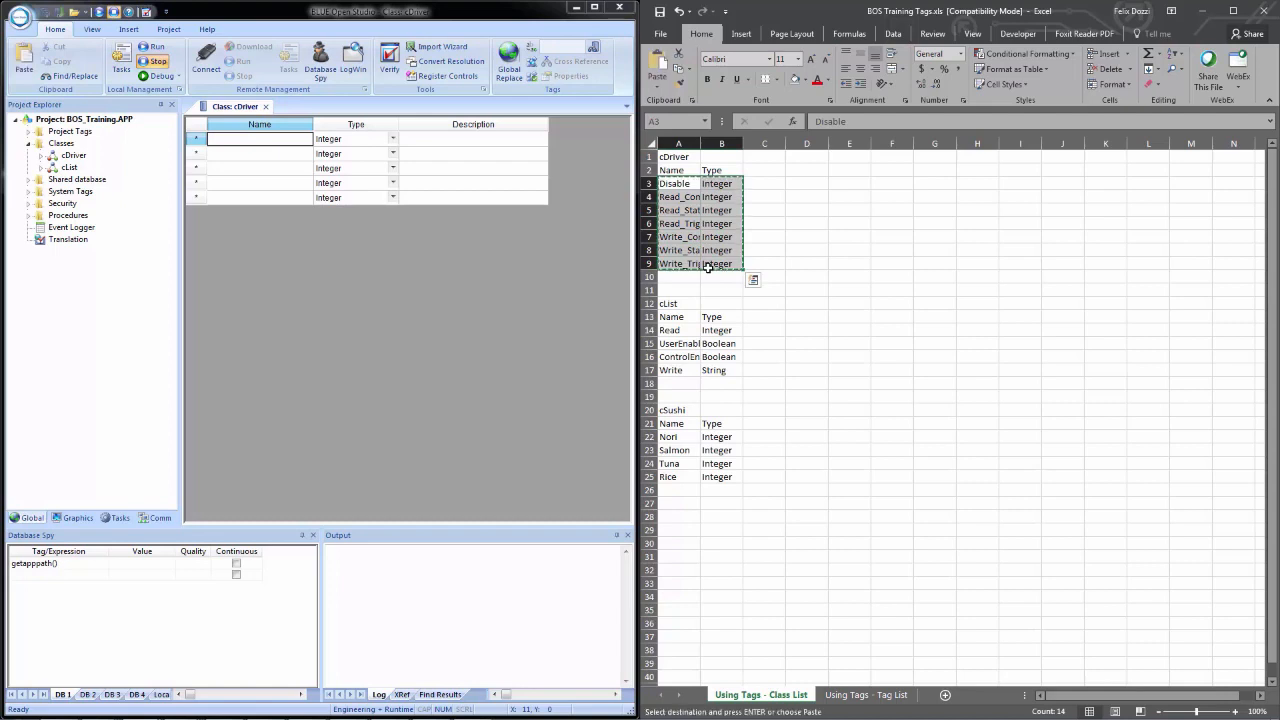
pyautogui.click(247, 150)
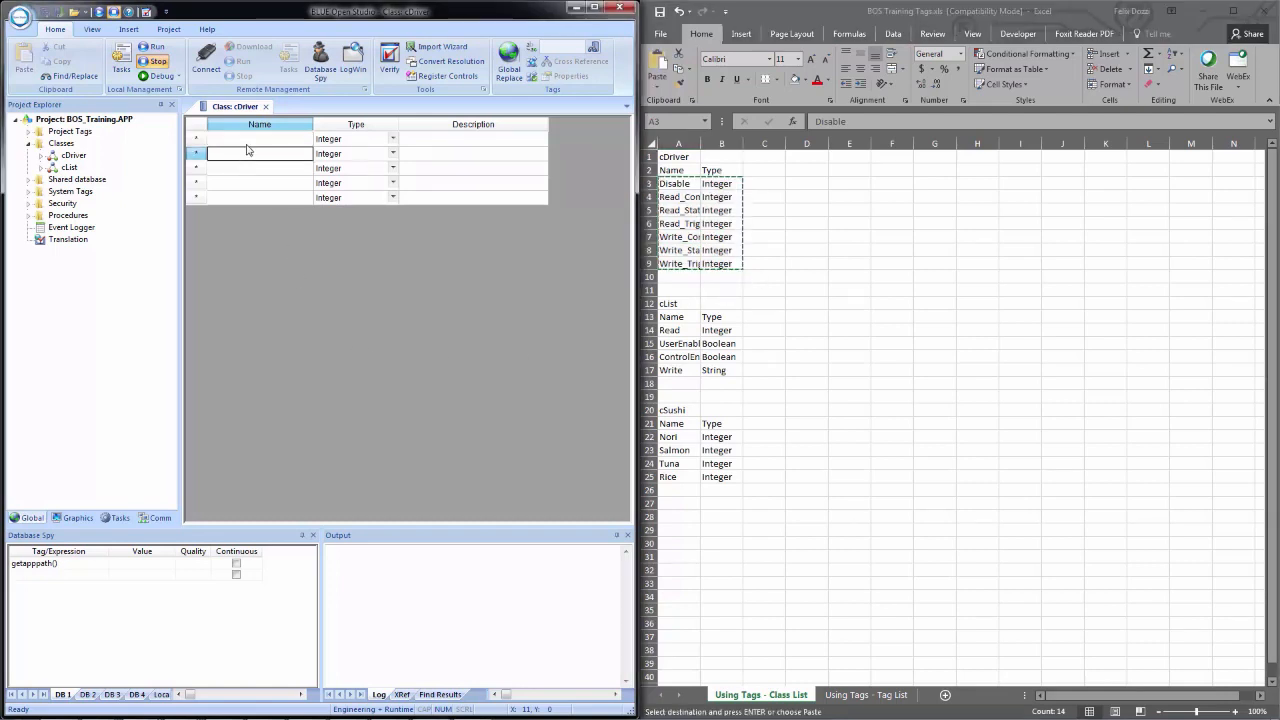
pyautogui.hotkey('ctrl', 'v')
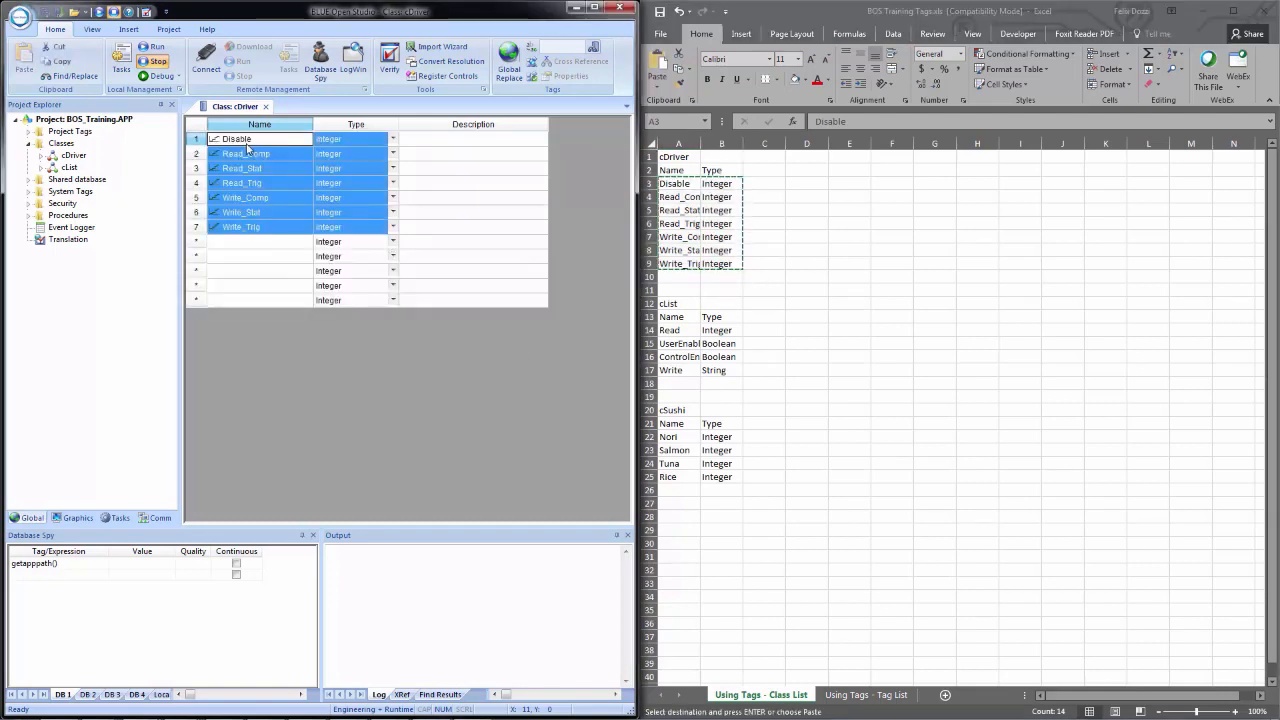
pyautogui.click(251, 273)
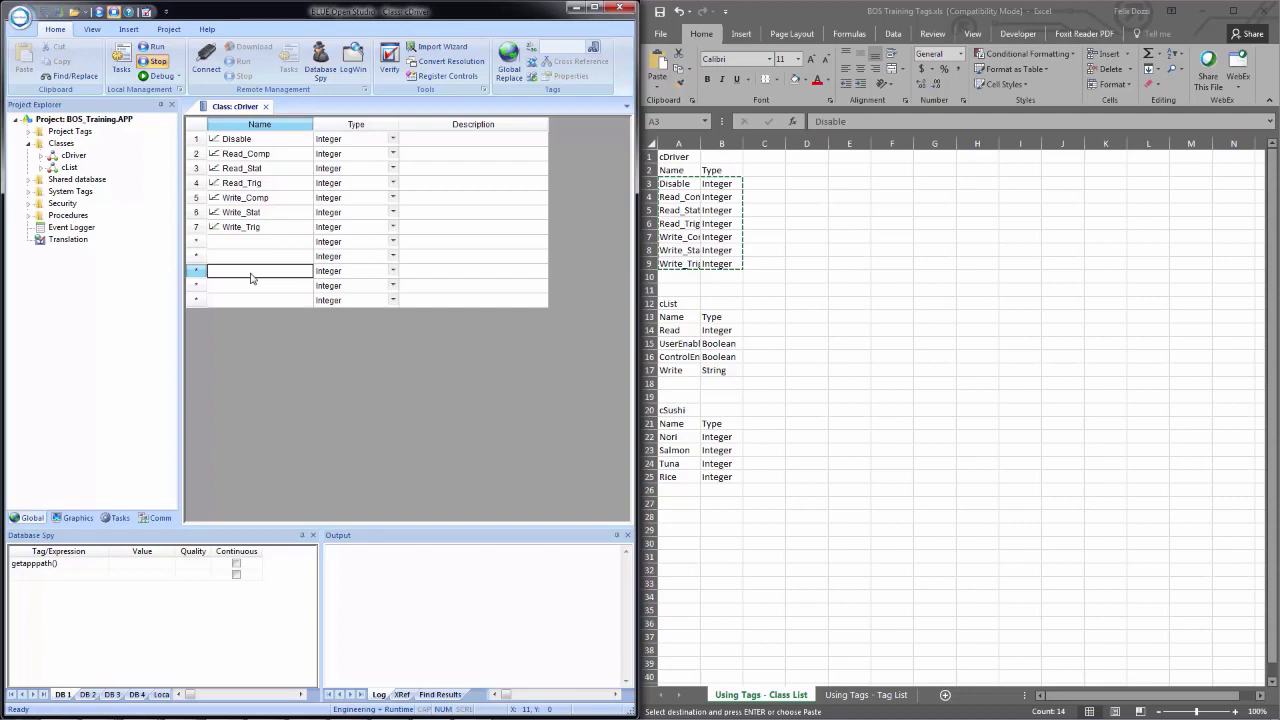
pyautogui.click(266, 107)
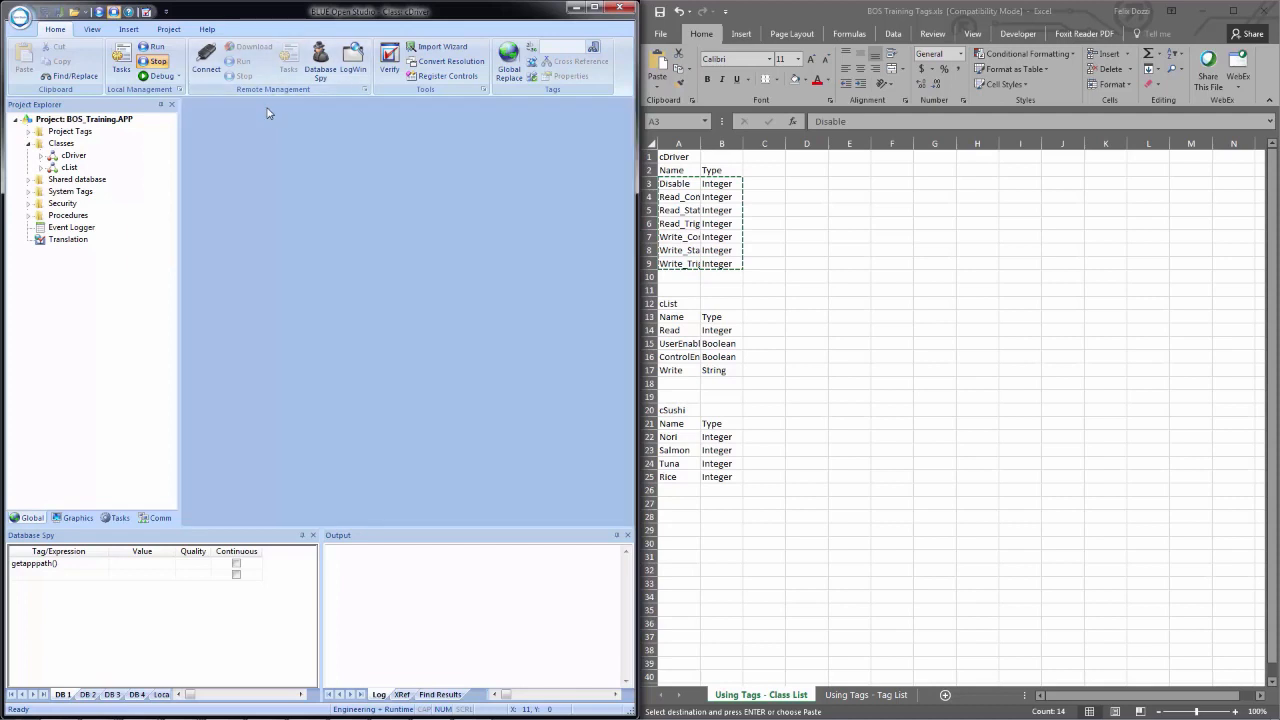
# - Insert a new class named cSushi in the project
pyautogui.rightClick(64, 149)
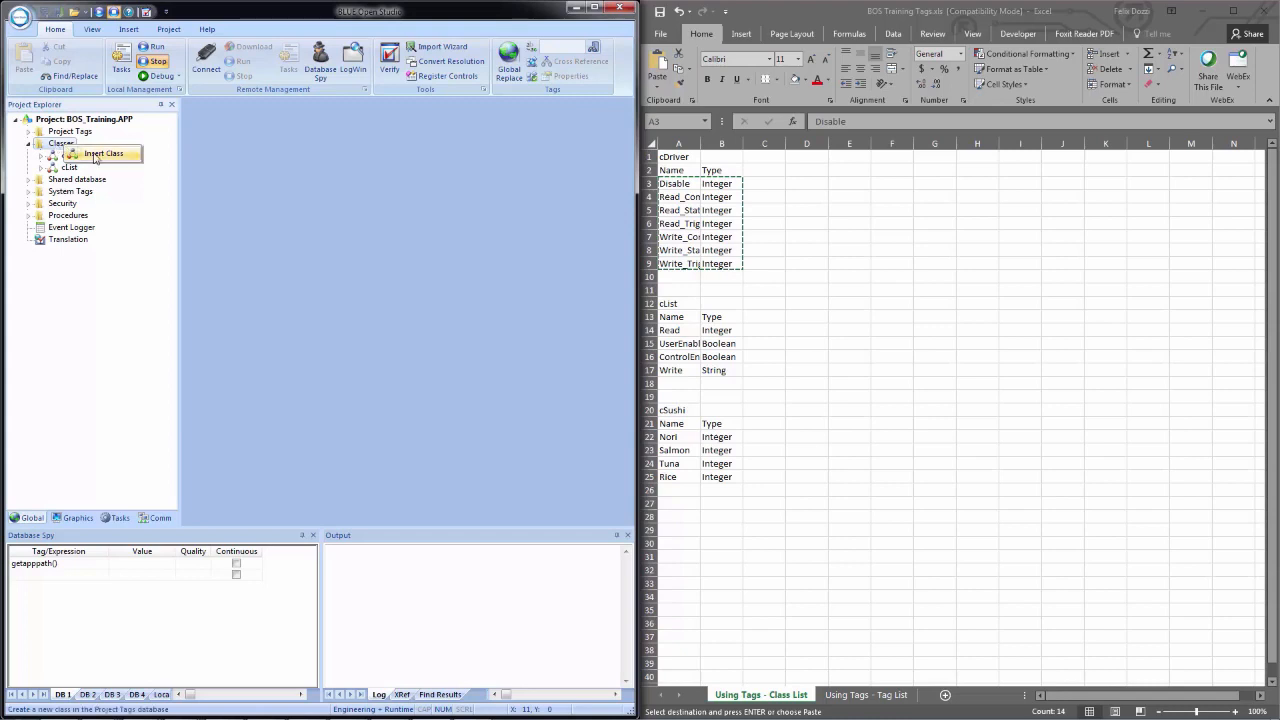
pyautogui.click(96, 155)
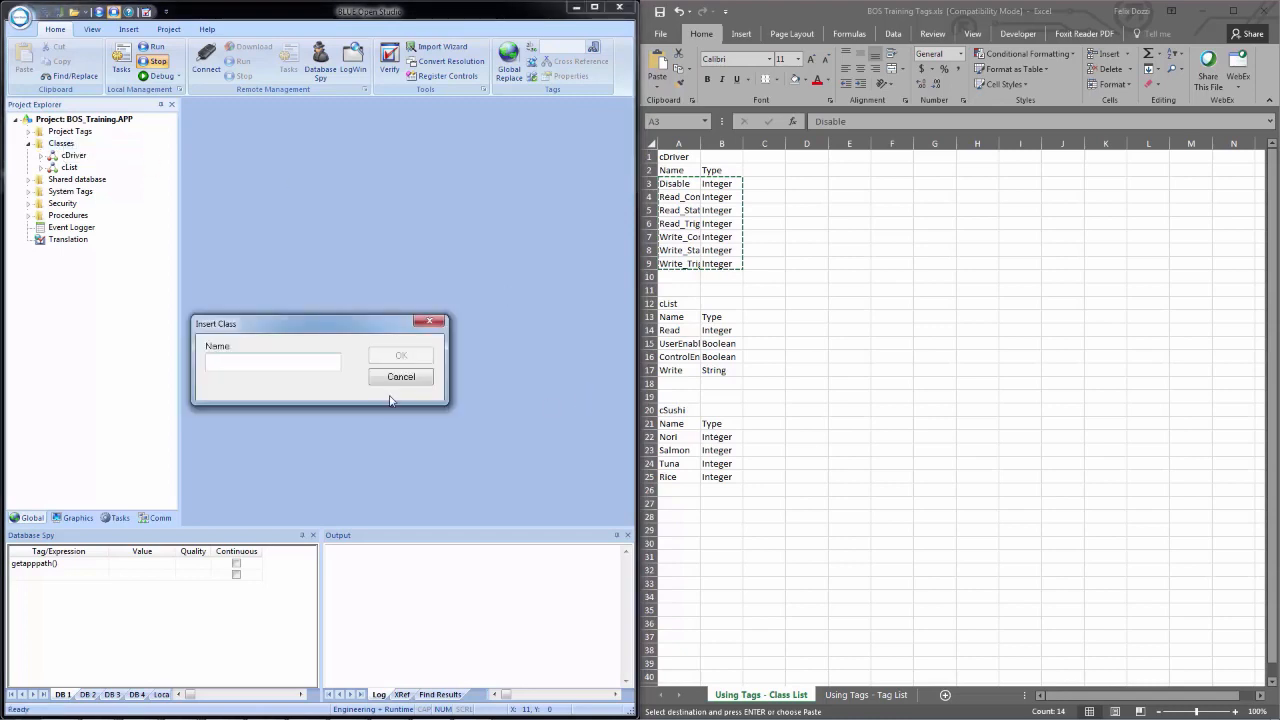
pyautogui.write('cSushi')
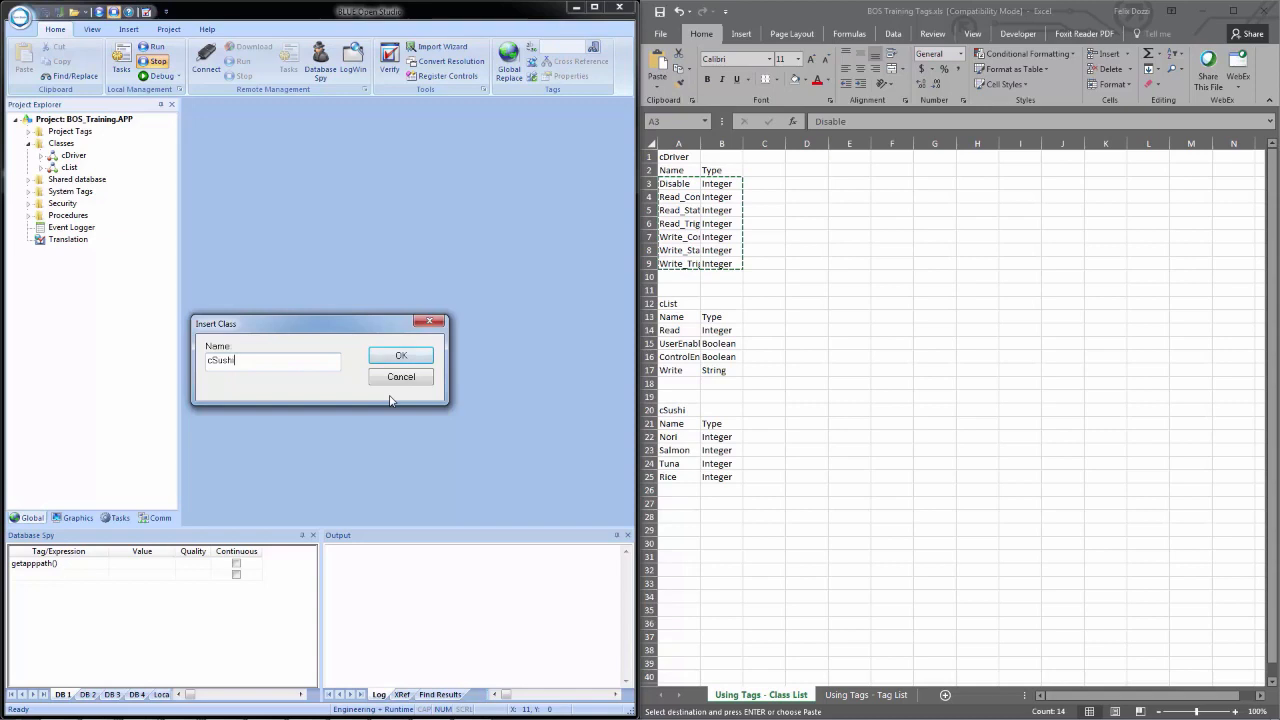
pyautogui.press('Return')
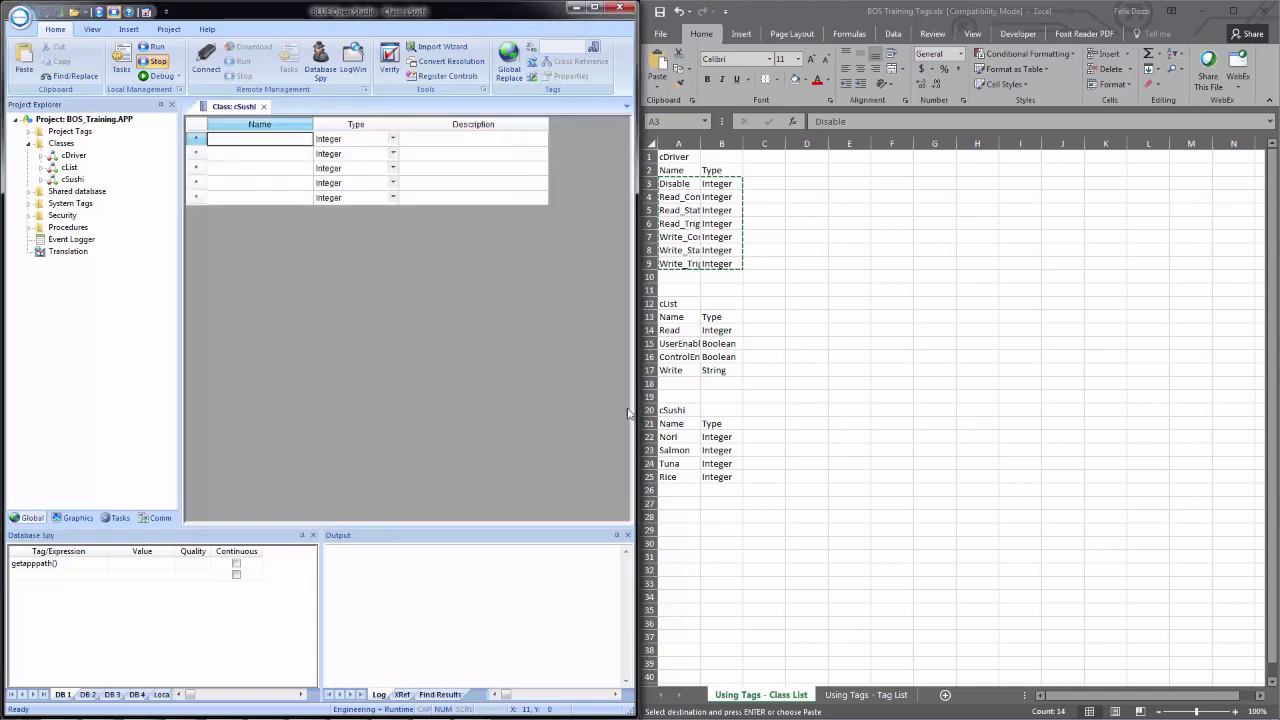
# - Copy the Nori, Salmon, Tuna and Rice rows from the workbook into the cSushi class and close its sheet
pyautogui.click(688, 440)
pyautogui.moveTo(688, 440); pyautogui.dragTo(705, 479)
pyautogui.hotkey('ctrl', 'c')
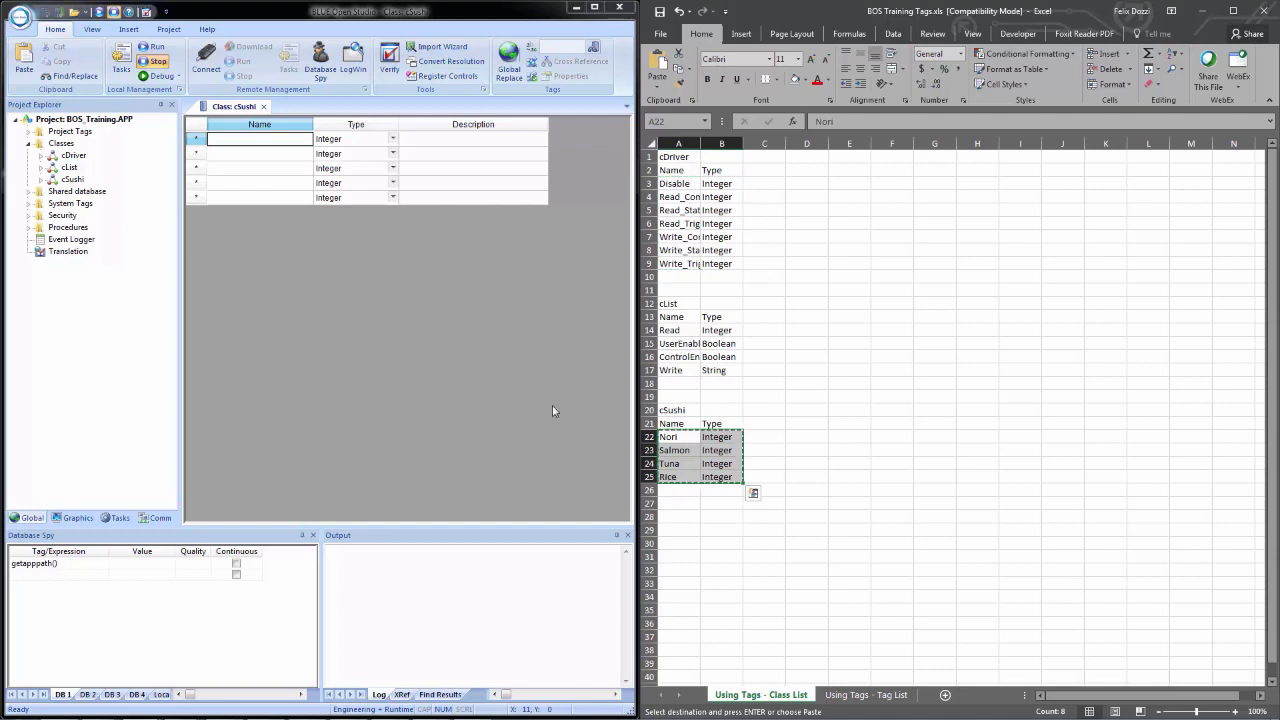
pyautogui.click(257, 153)
pyautogui.click(257, 140)
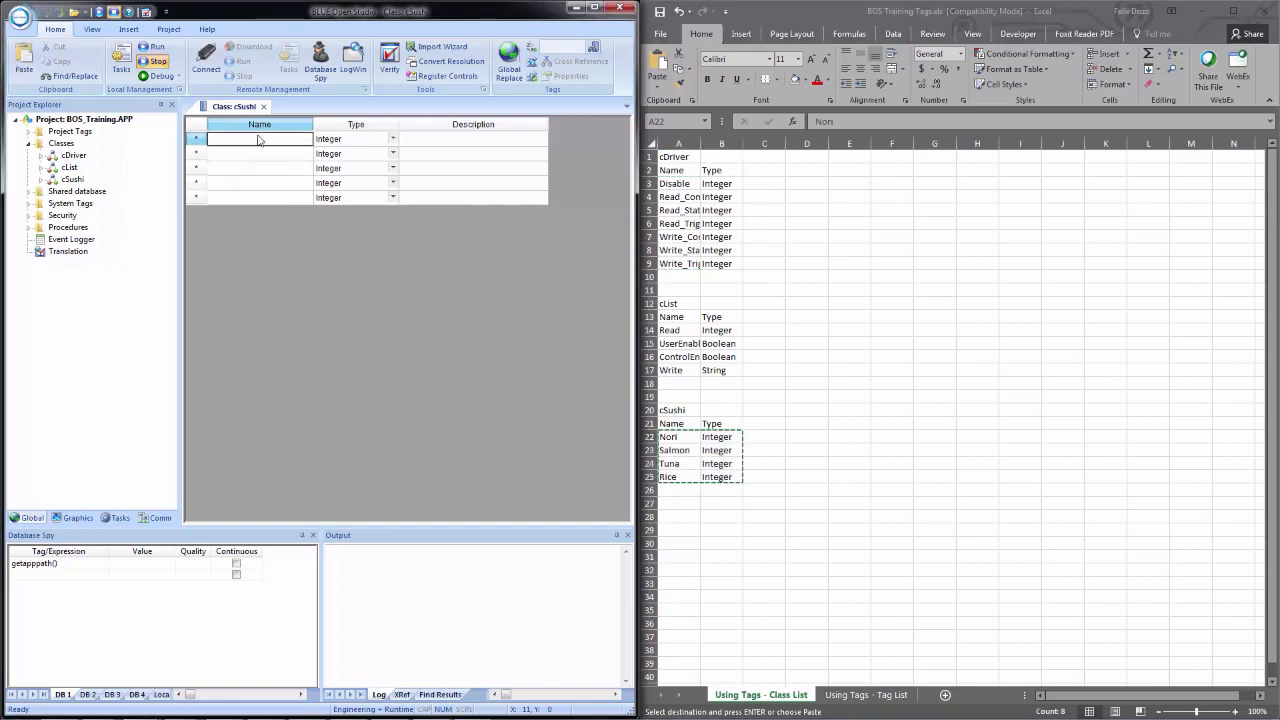
pyautogui.hotkey('ctrl', 'v')
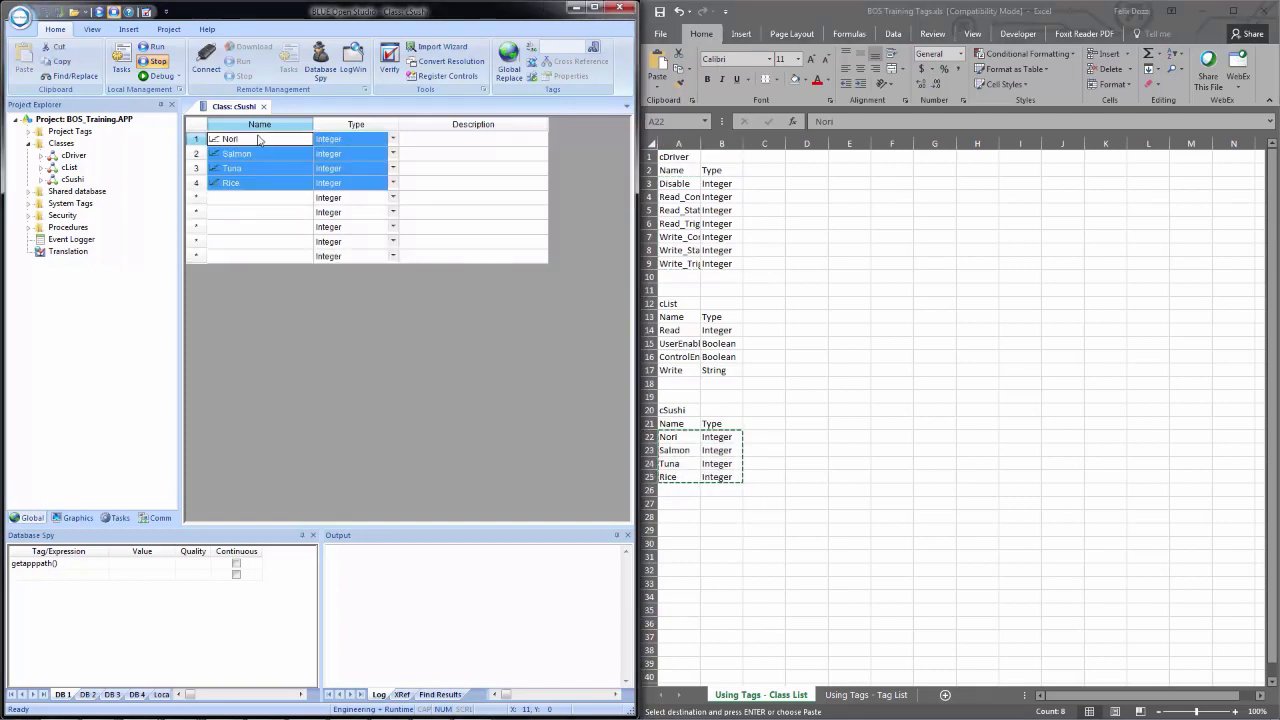
pyautogui.click(264, 106)
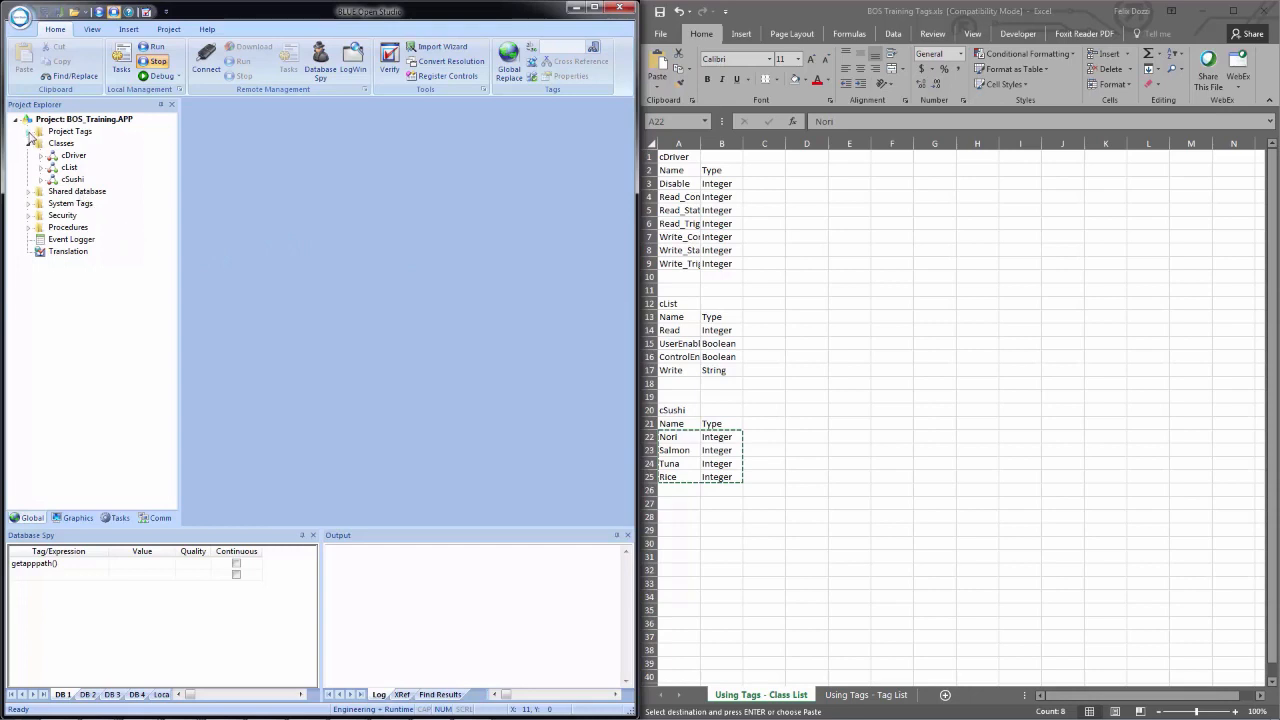
# - Open the Project Tags datasheet, maximize the BLUE Open Studio window and widen the Array column
pyautogui.click(29, 132)
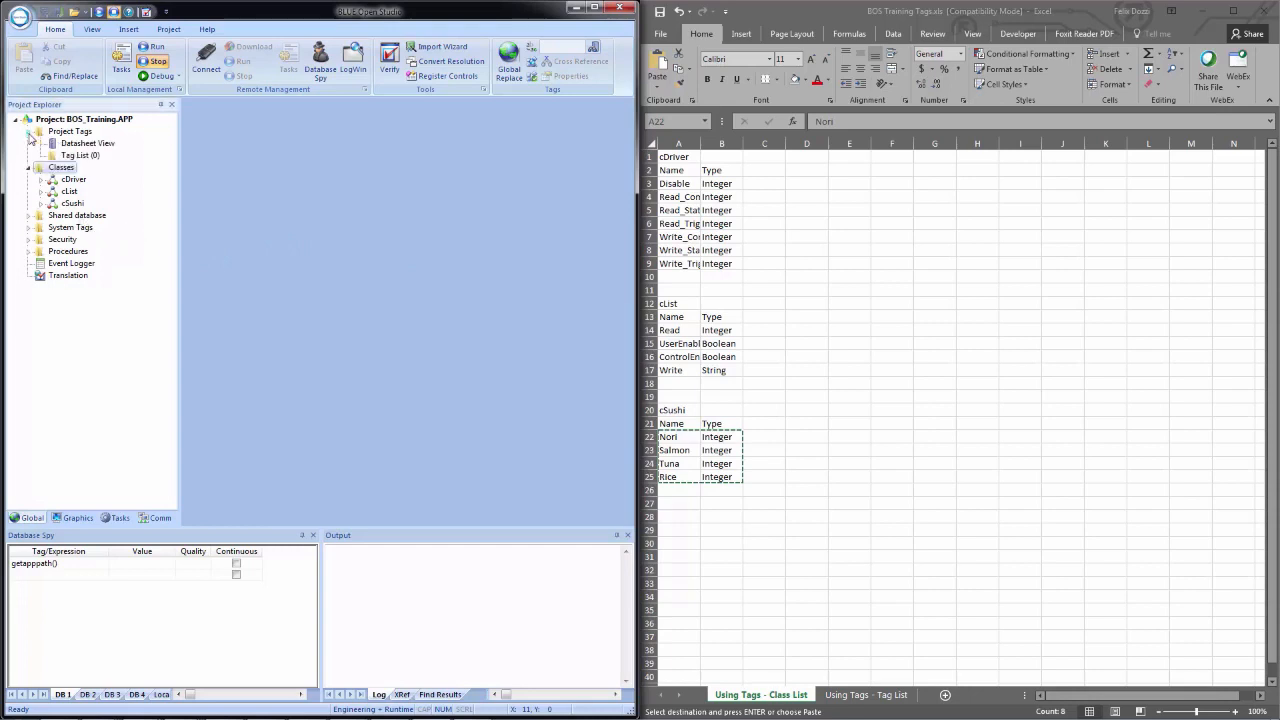
pyautogui.doubleClick(94, 146)
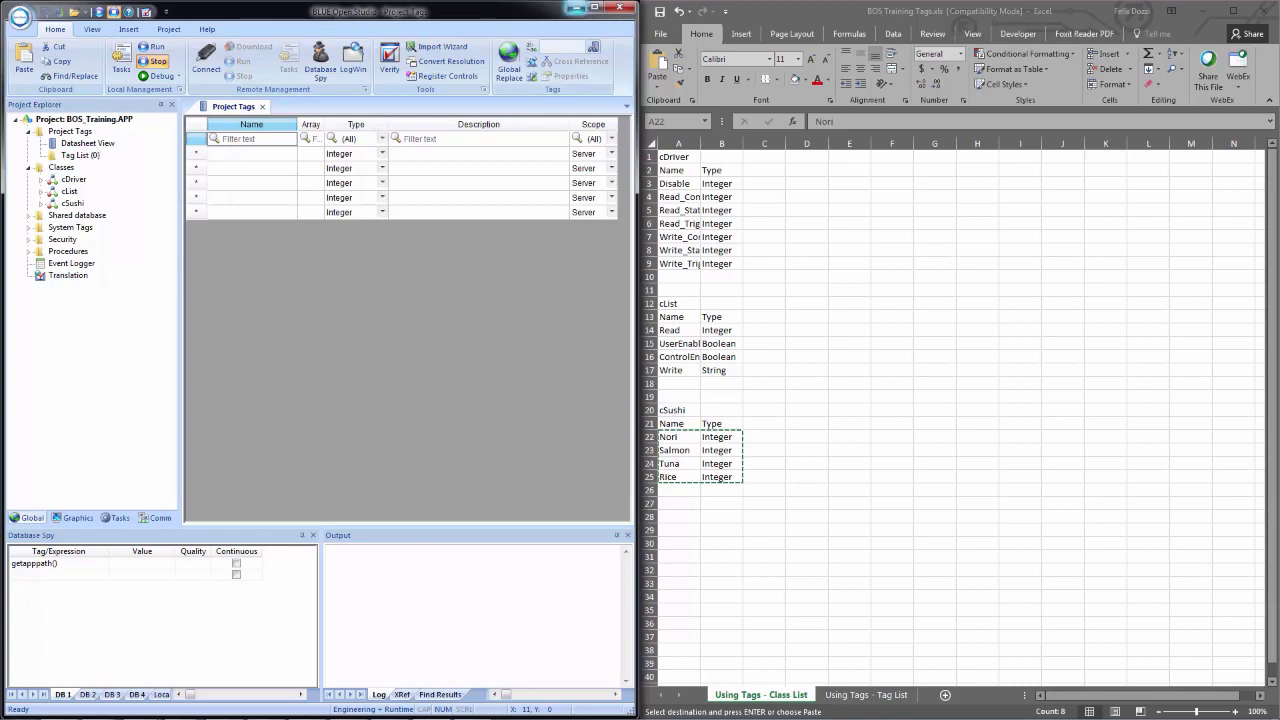
pyautogui.click(594, 7)
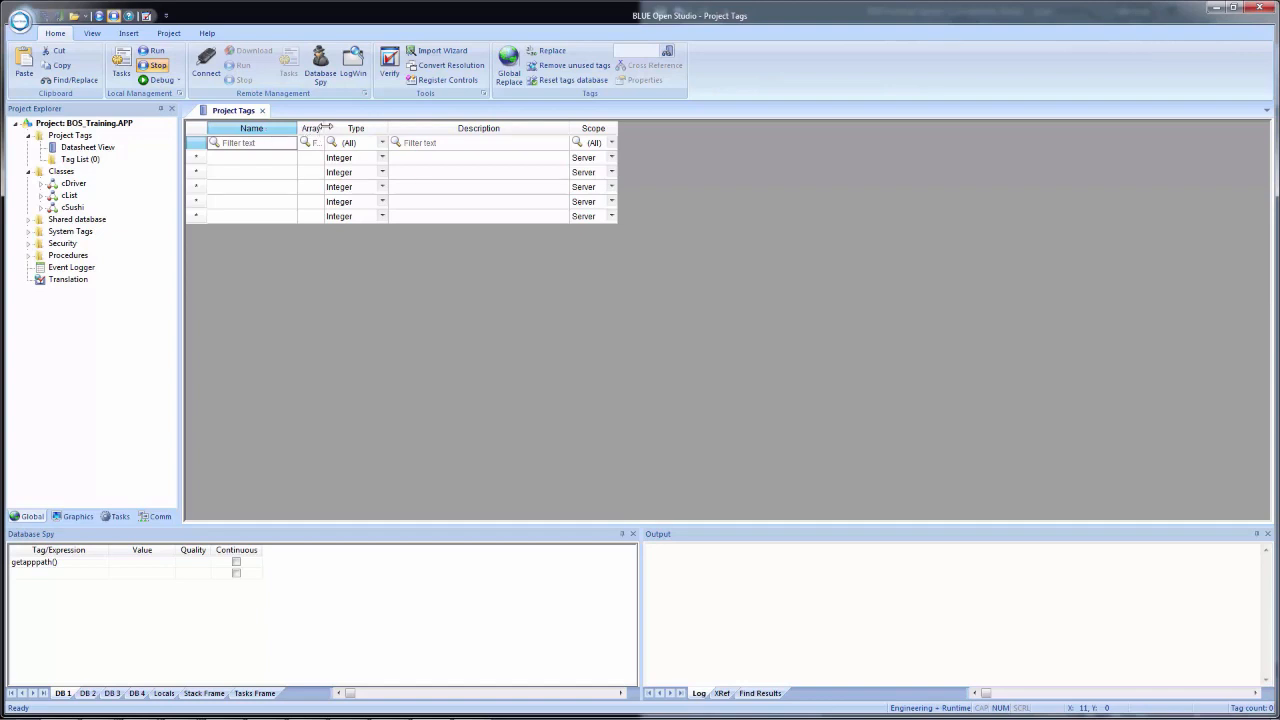
pyautogui.moveTo(324, 128); pyautogui.dragTo(392, 129)
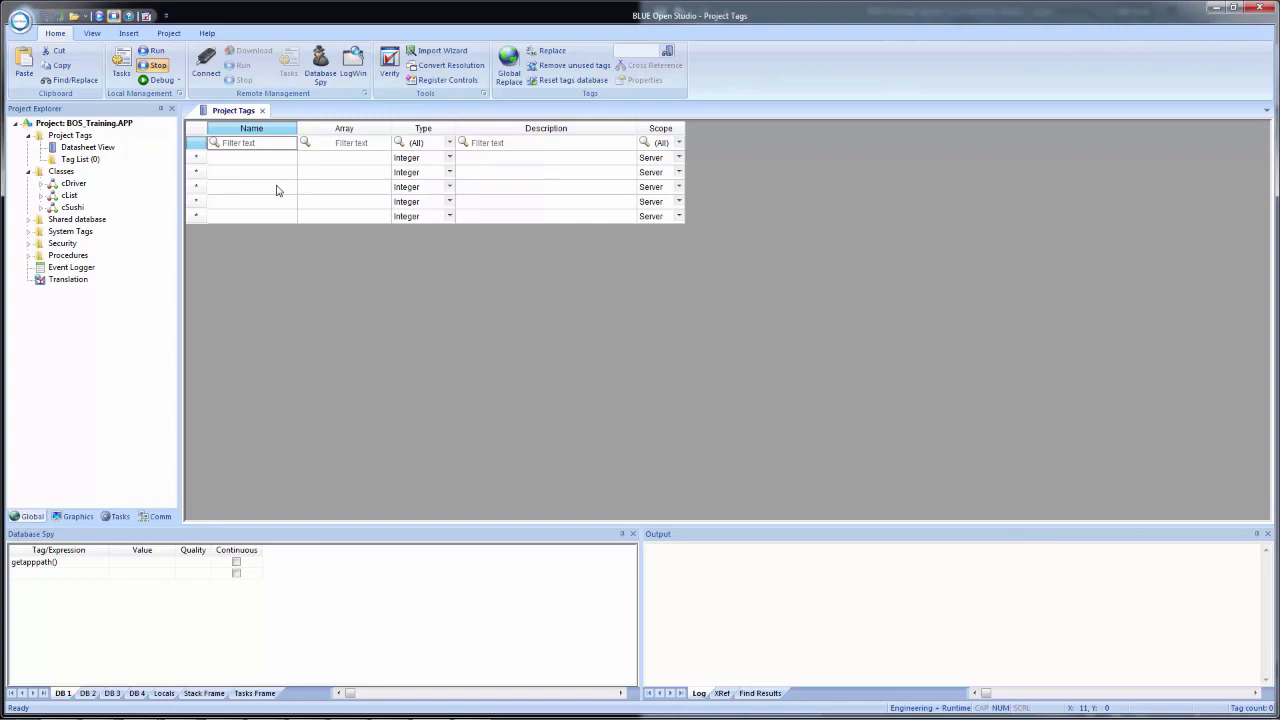
# - Return BLUE Open Studio to the left half of the screen and show the workbook's Using Tags - Tag List sheet
pyautogui.press('super+Left')
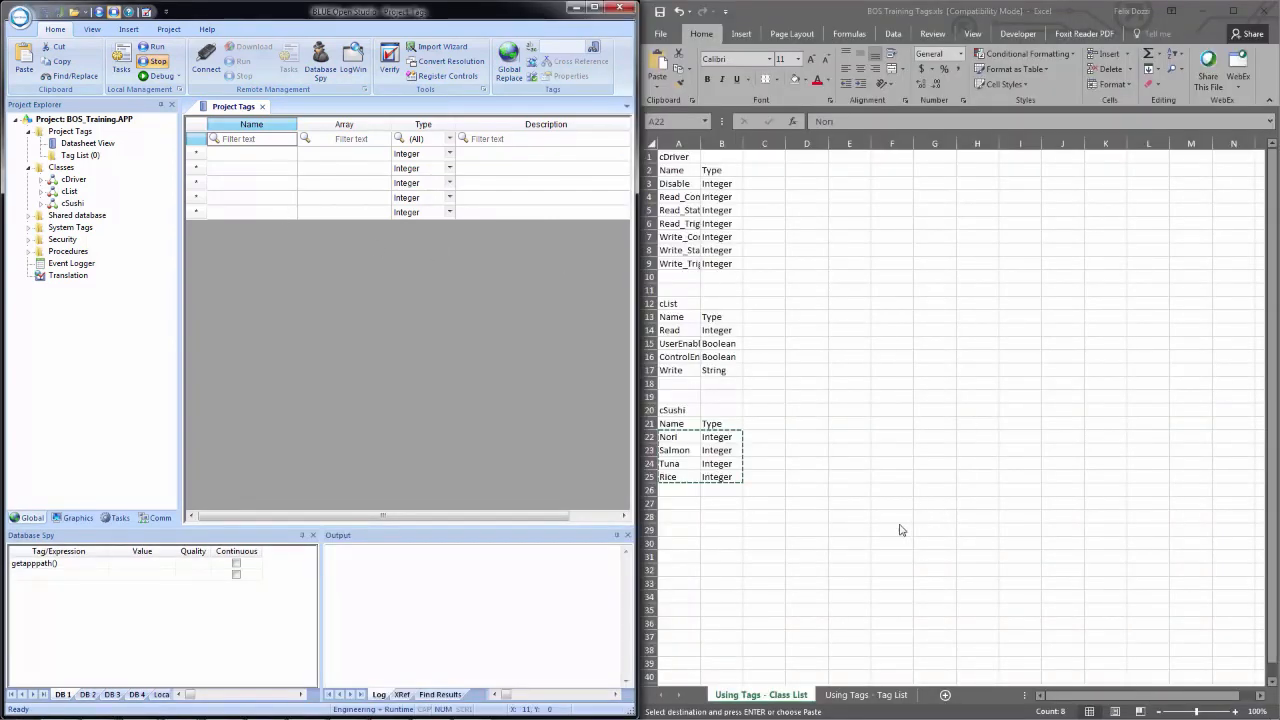
pyautogui.click(873, 700)
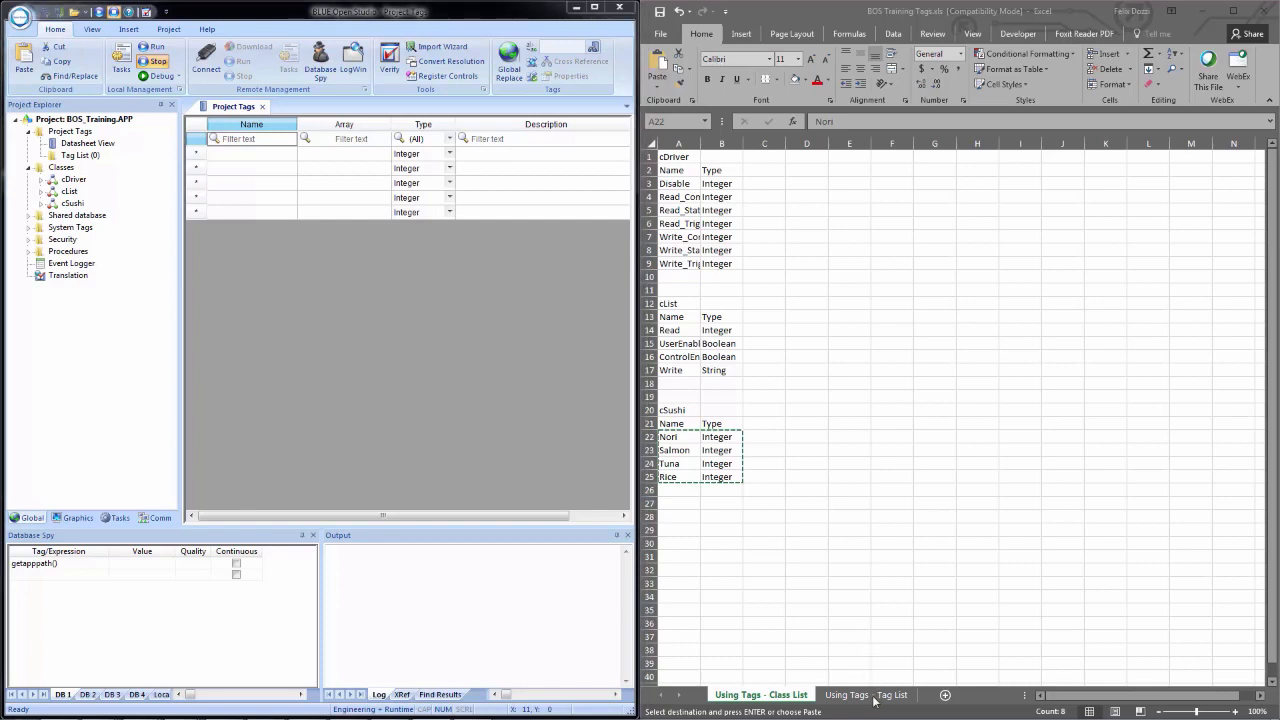
pyautogui.click(873, 697)
pyautogui.click(418, 286)
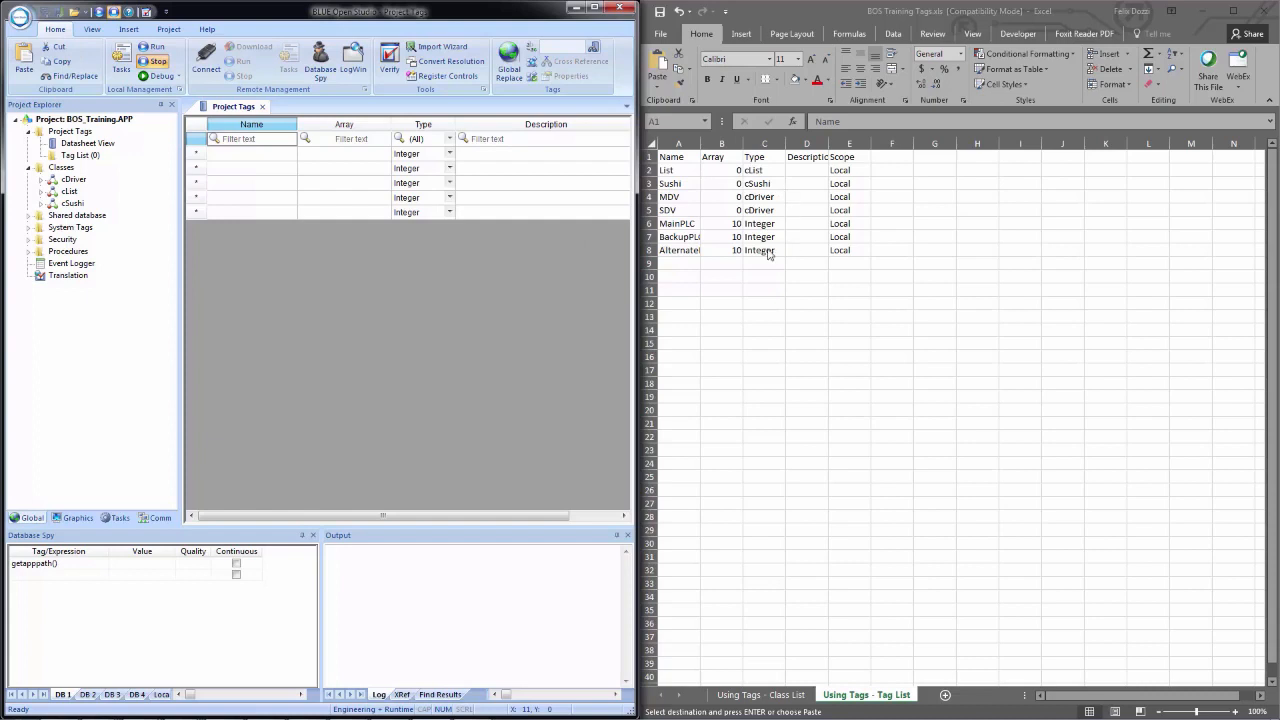
# - Add a project tag named List with array size 0 and type cList
pyautogui.click(237, 156)
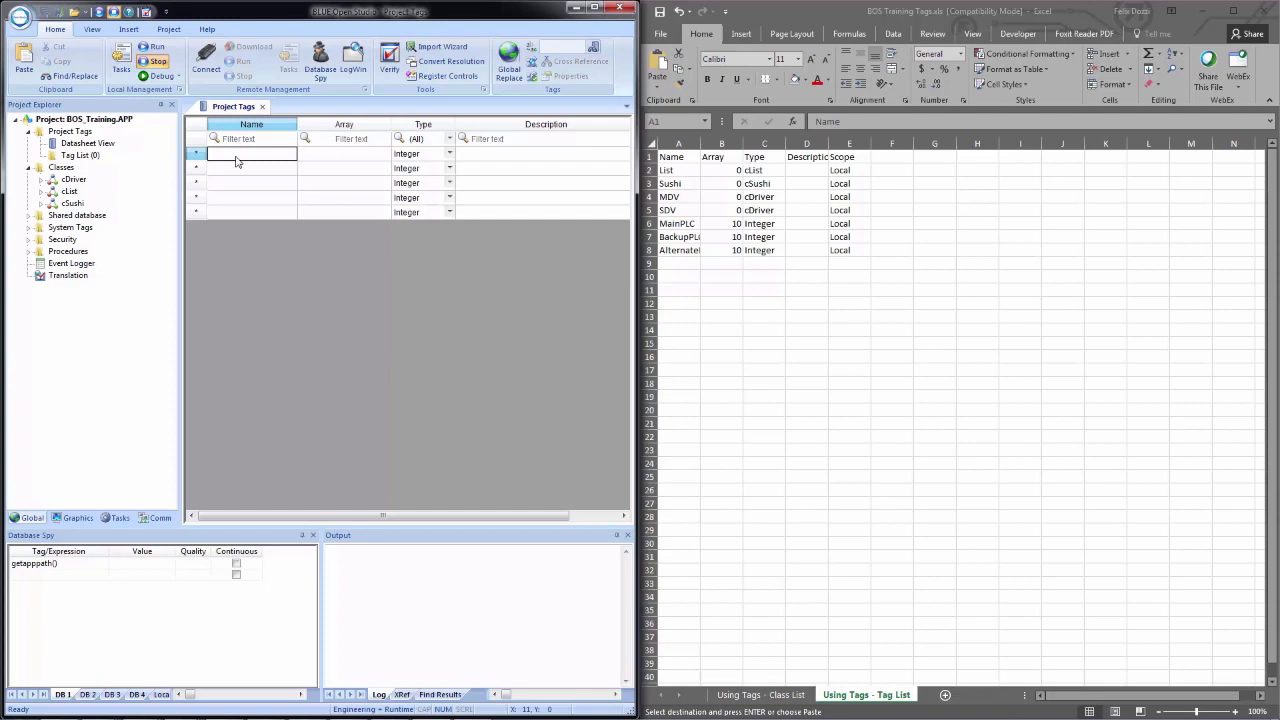
pyautogui.write('List')
pyautogui.press('Tab')
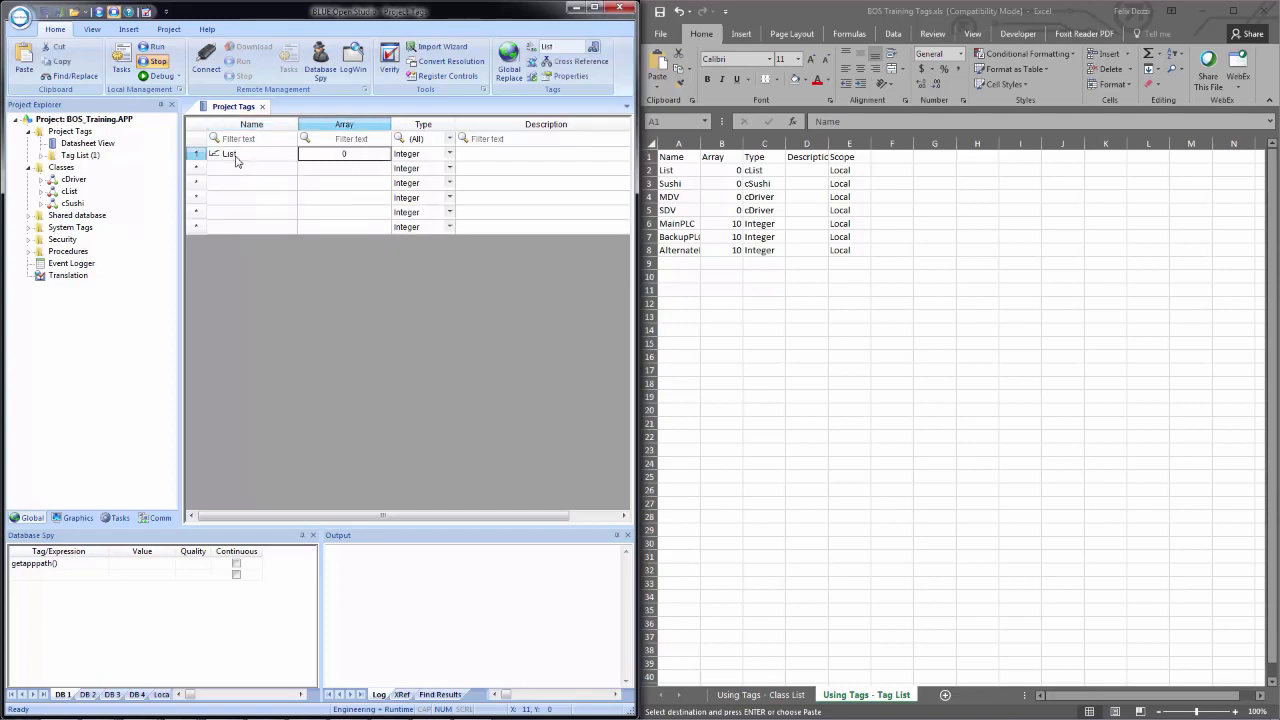
pyautogui.press('Tab')
pyautogui.click(447, 157)
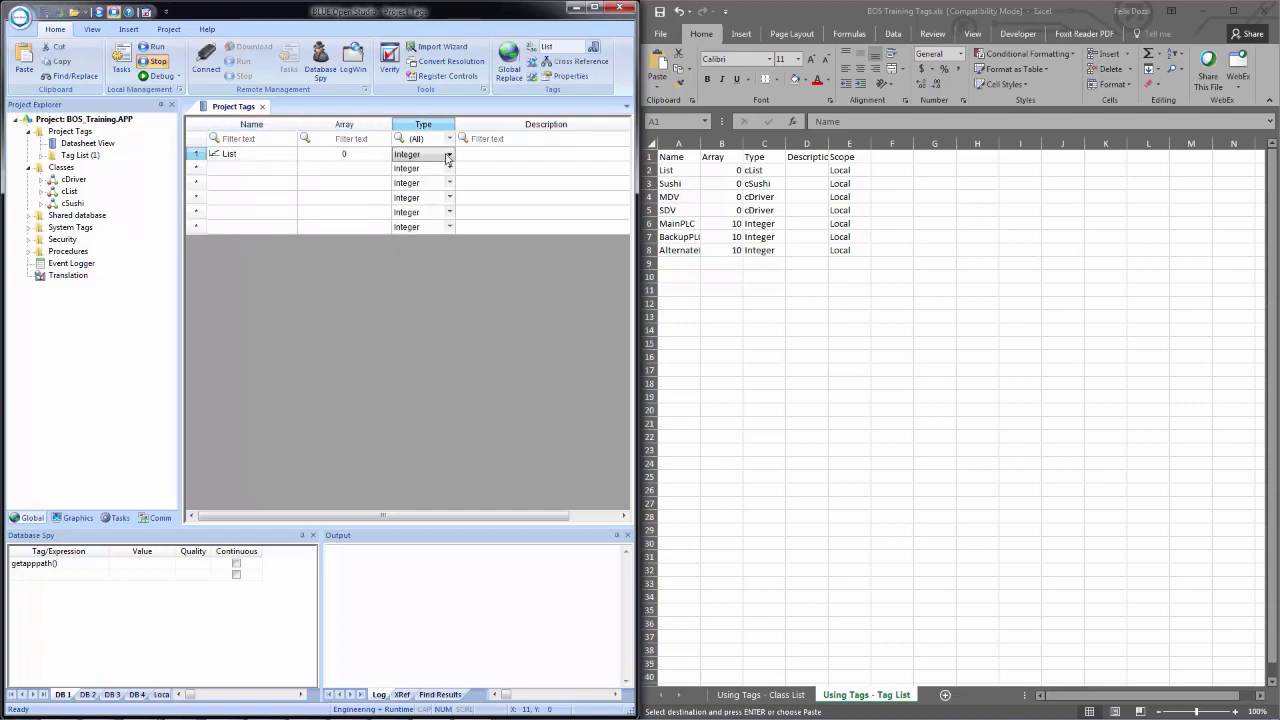
pyautogui.click(448, 157)
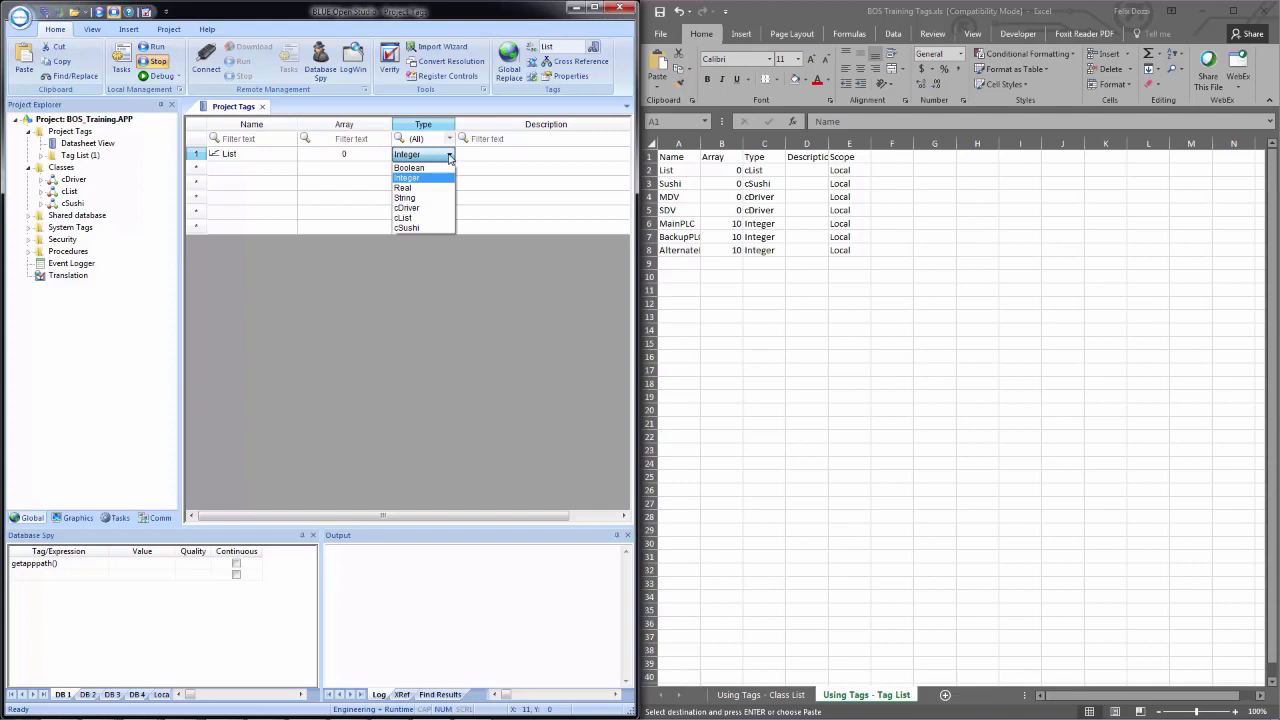
pyautogui.click(431, 218)
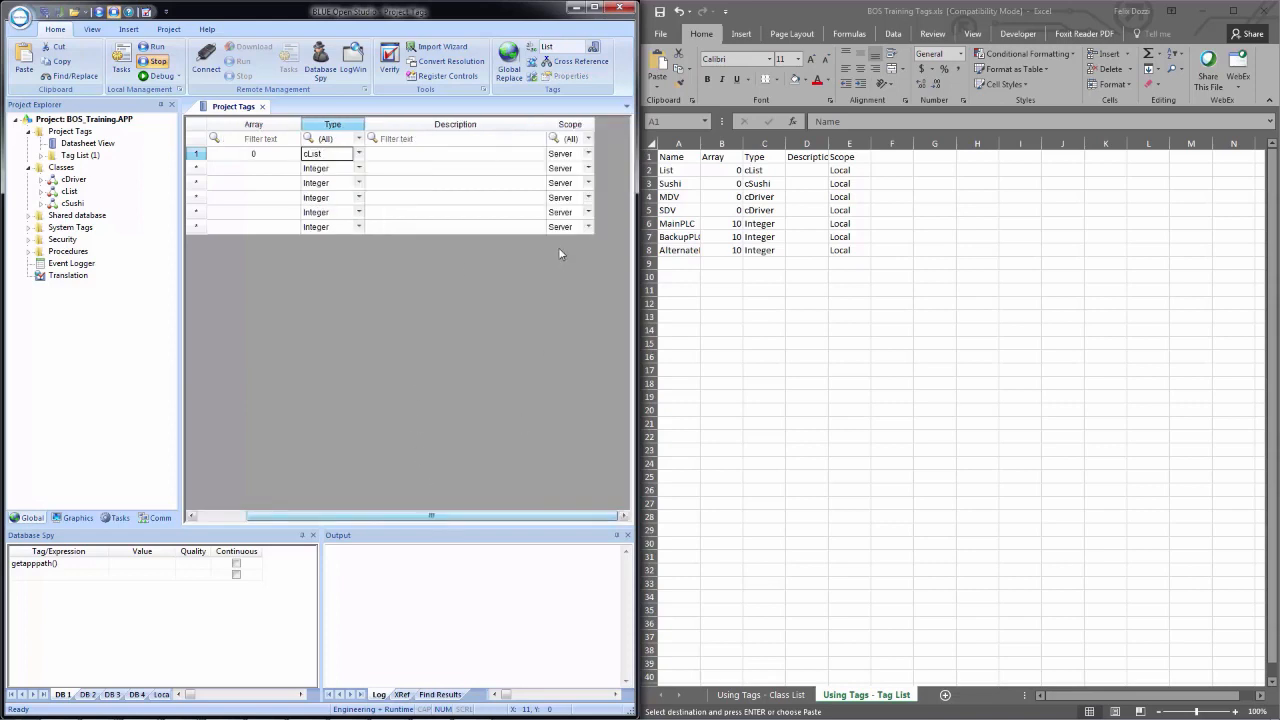
# - Set the List tag's scope to Local and narrow the Description column so every datasheet column fits in view
pyautogui.moveTo(449, 516); pyautogui.dragTo(497, 516)
pyautogui.click(588, 153)
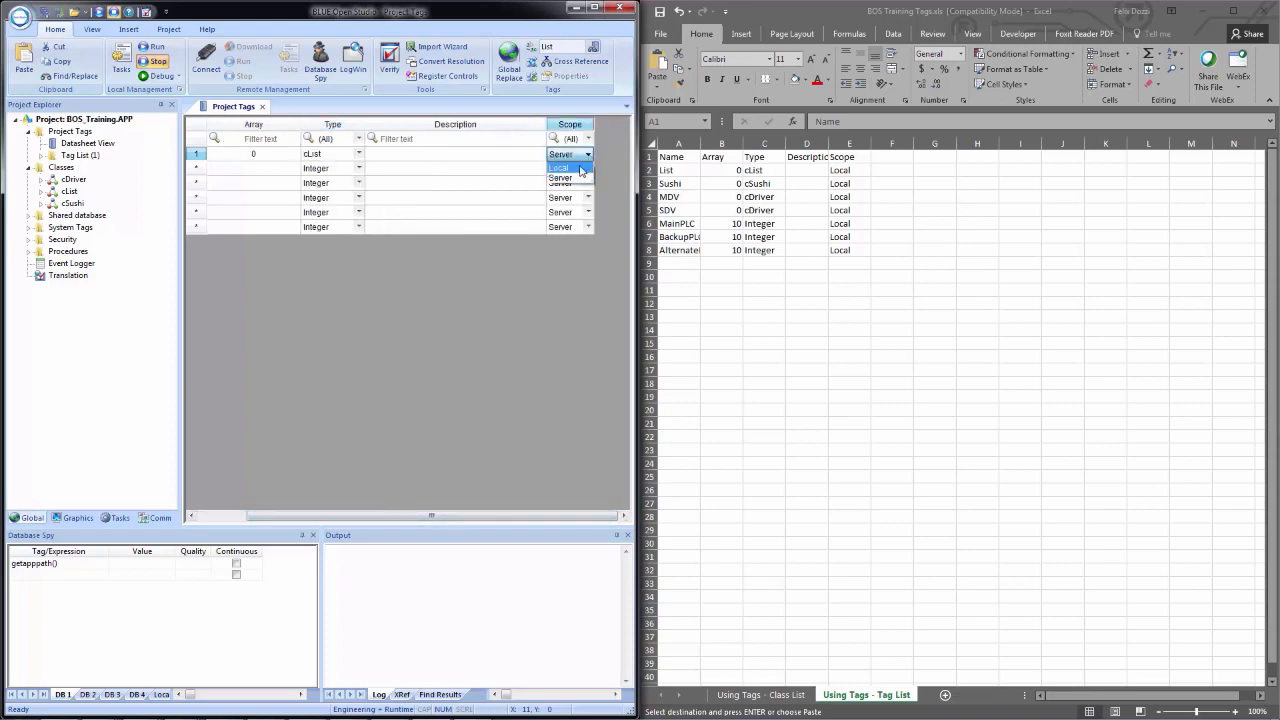
pyautogui.click(562, 178)
pyautogui.click(467, 155)
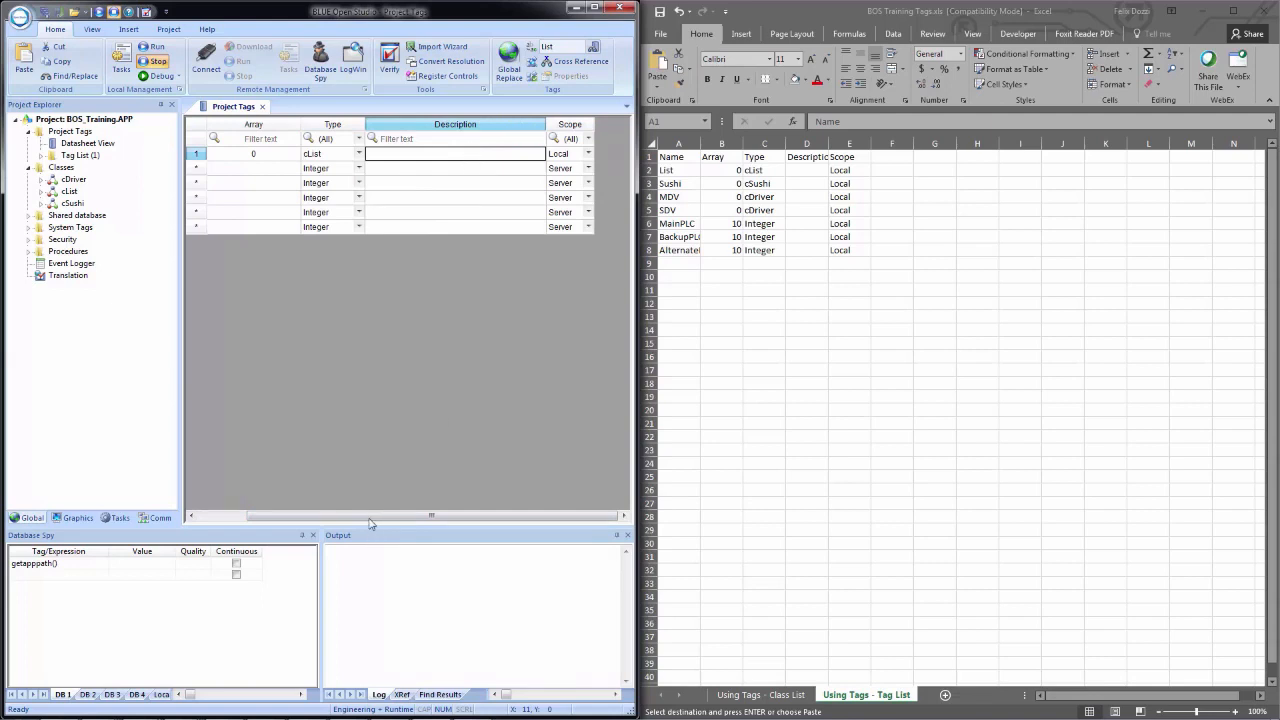
pyautogui.moveTo(369, 517); pyautogui.dragTo(400, 515)
pyautogui.moveTo(549, 131); pyautogui.dragTo(420, 131)
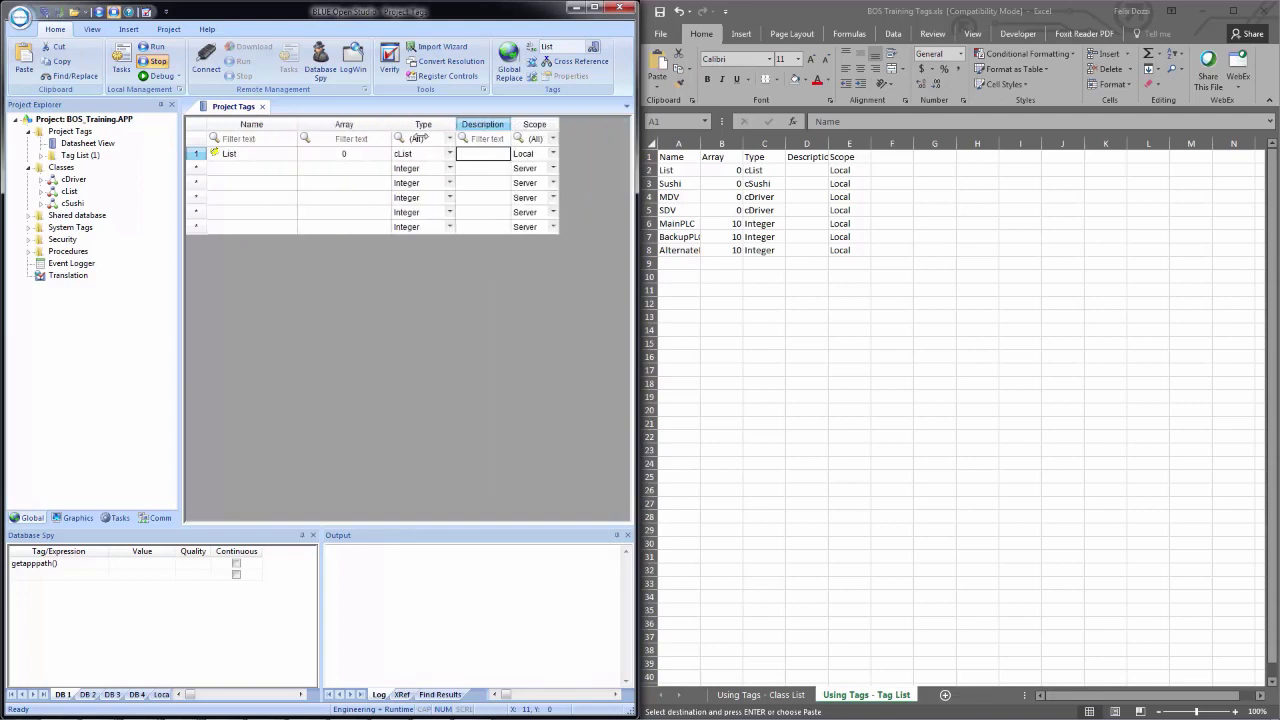
# - Copy the Sushi, MDV and SDV tag rows from the workbook into the Project Tags datasheet below the List tag
pyautogui.click(241, 175)
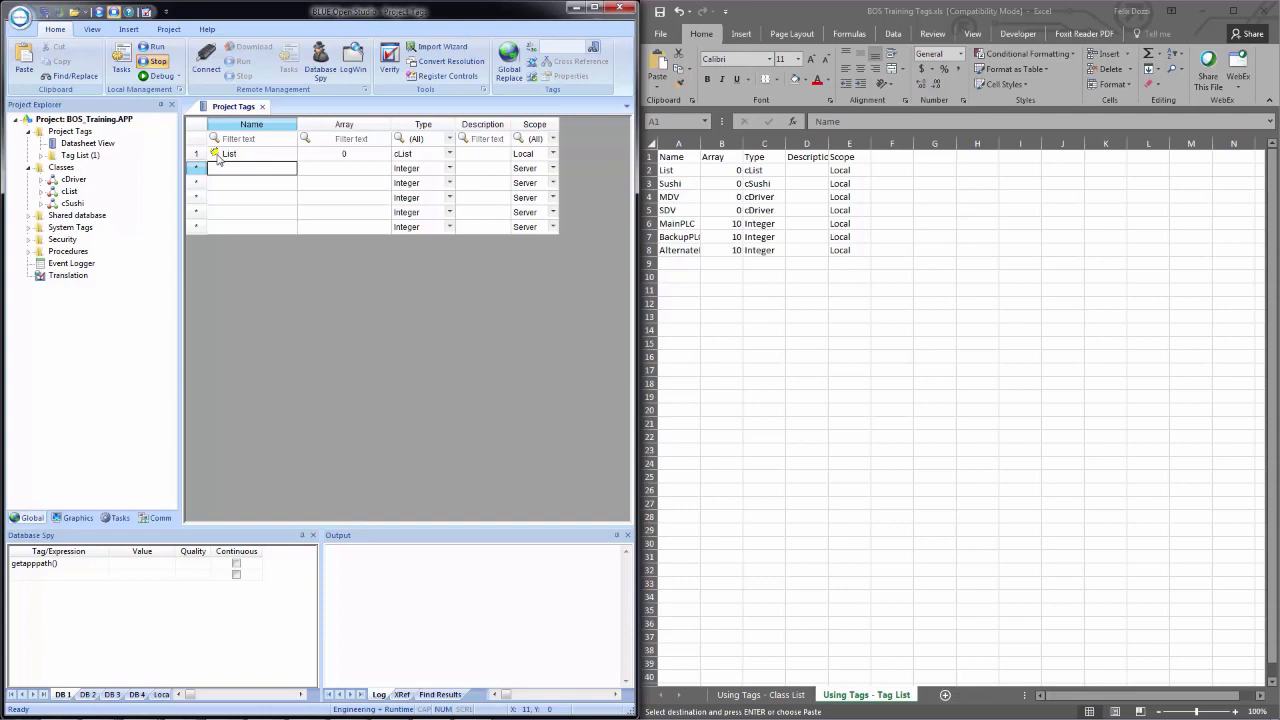
pyautogui.click(681, 183)
pyautogui.moveTo(681, 183); pyautogui.dragTo(853, 207)
pyautogui.hotkey('ctrl', 'c')
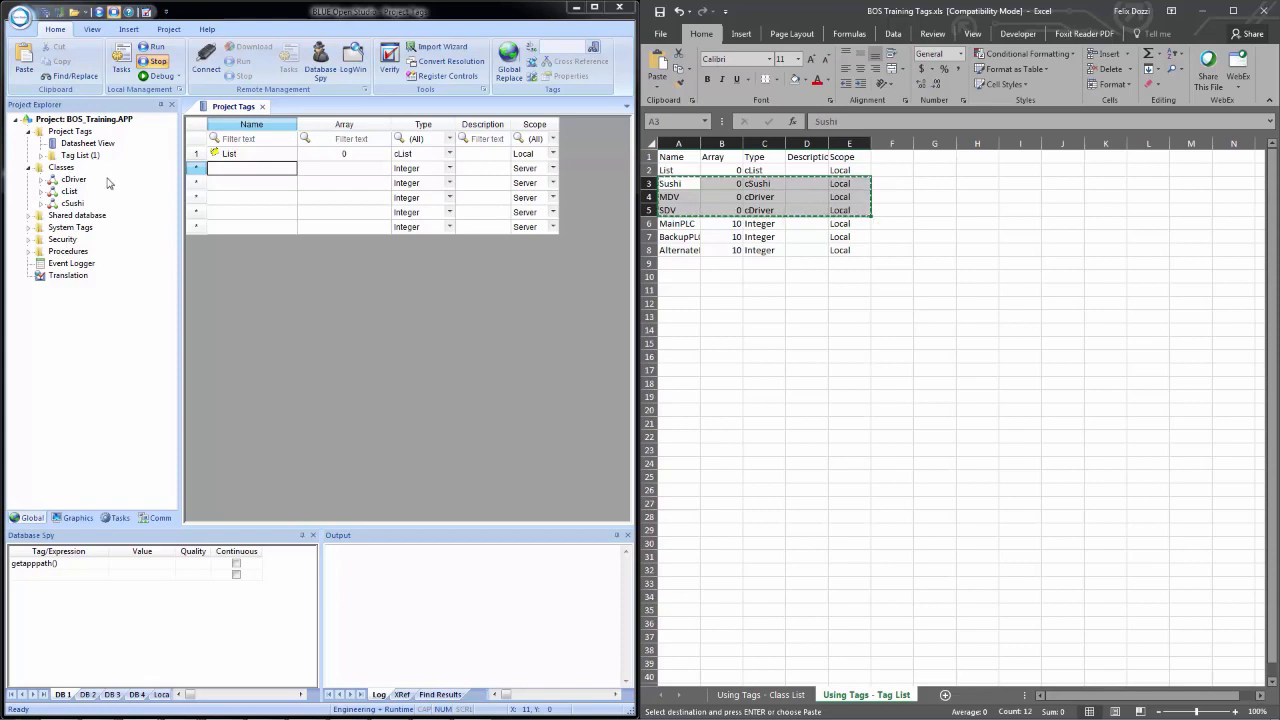
pyautogui.click(226, 172)
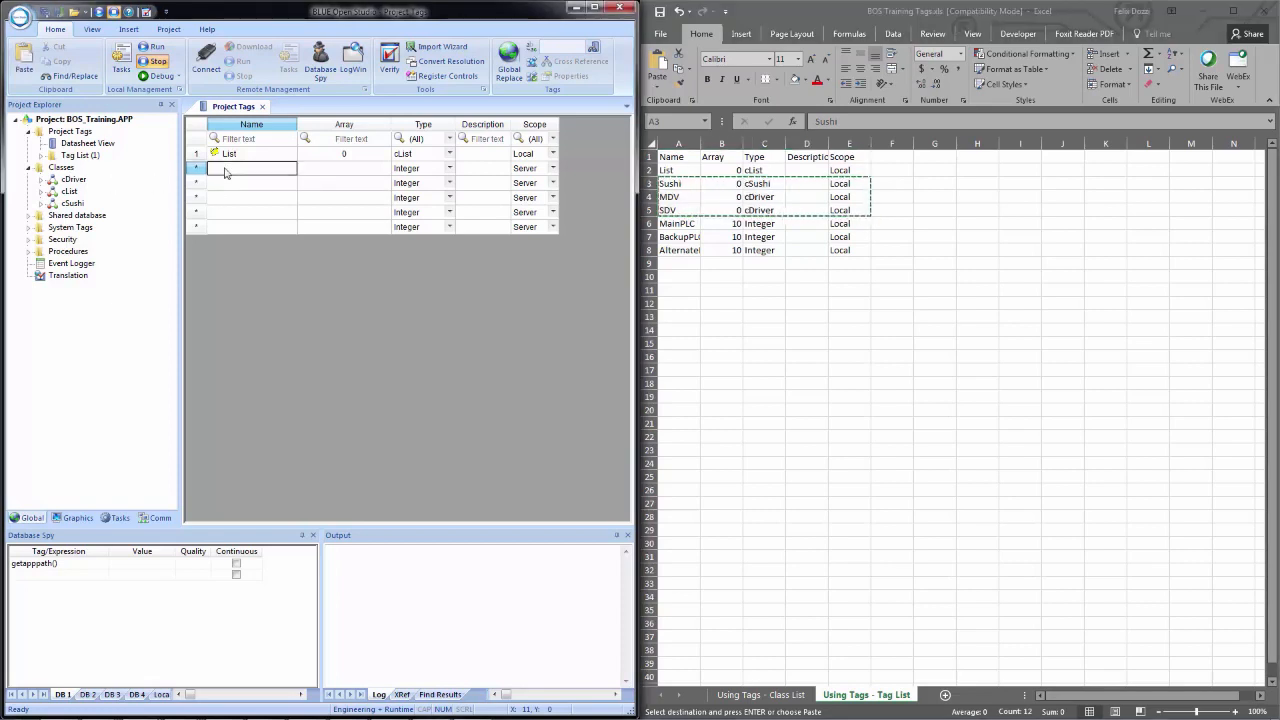
pyautogui.hotkey('ctrl', 'v')
pyautogui.click(266, 228)
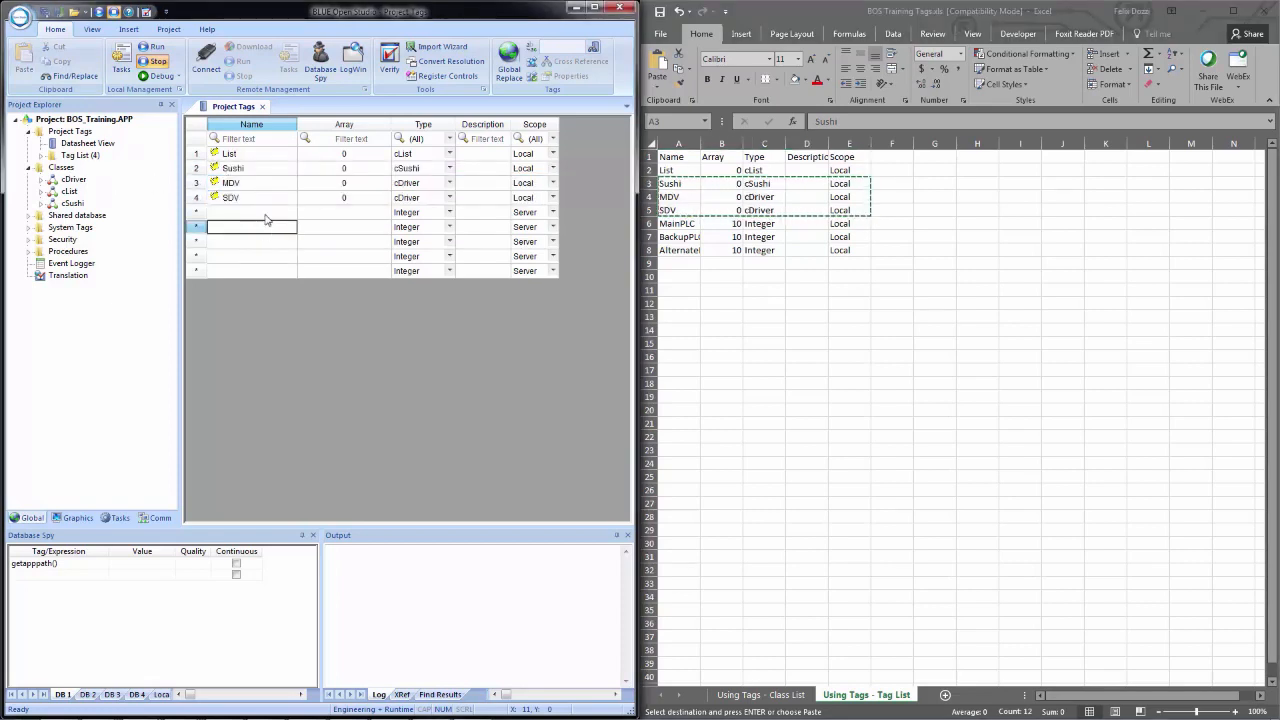
# - Add a project tag named MainPLC below the SDV tag with array size 10, type Integer and Local scope
pyautogui.click(256, 213)
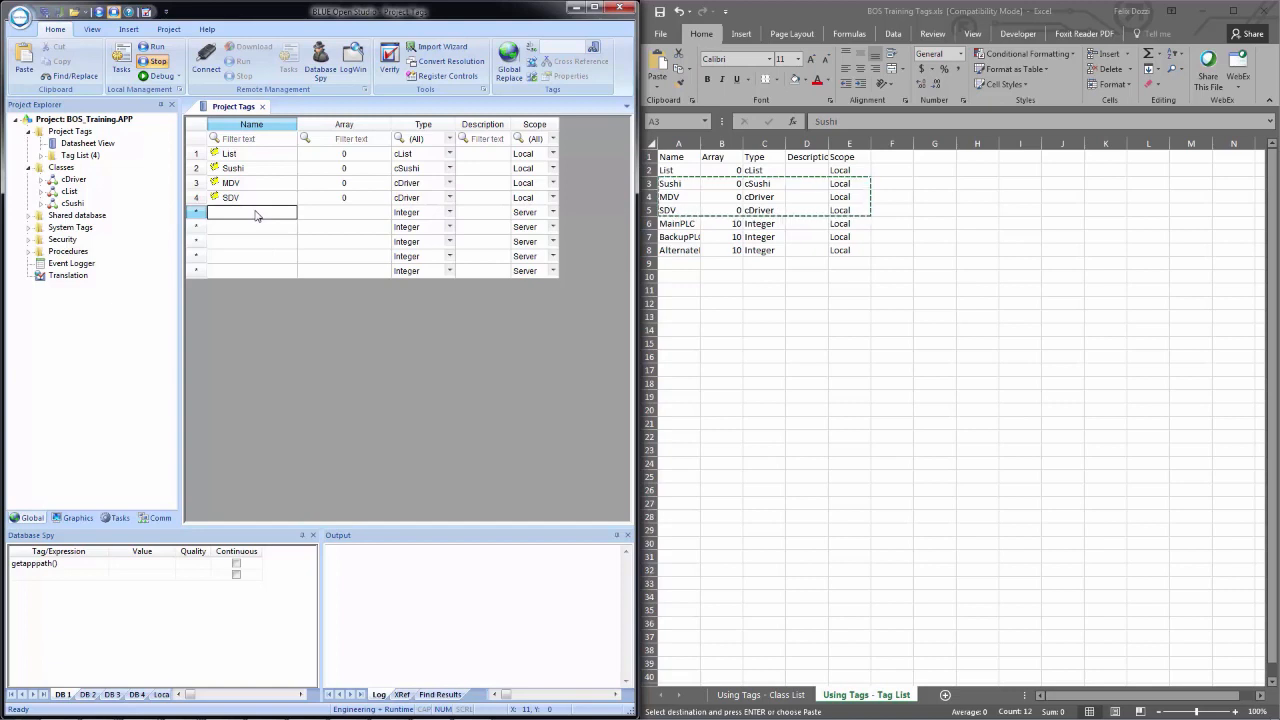
pyautogui.write('MainPLC')
pyautogui.press('Tab')
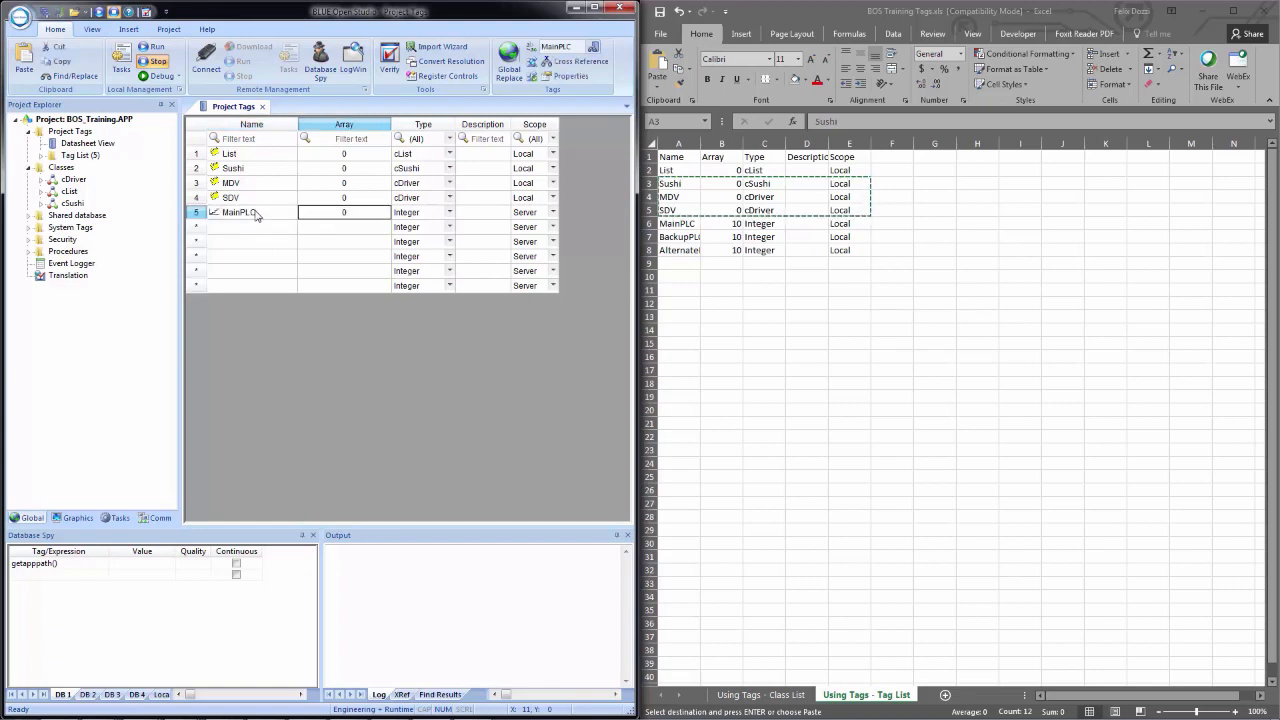
pyautogui.write('10')
pyautogui.press('Tab')
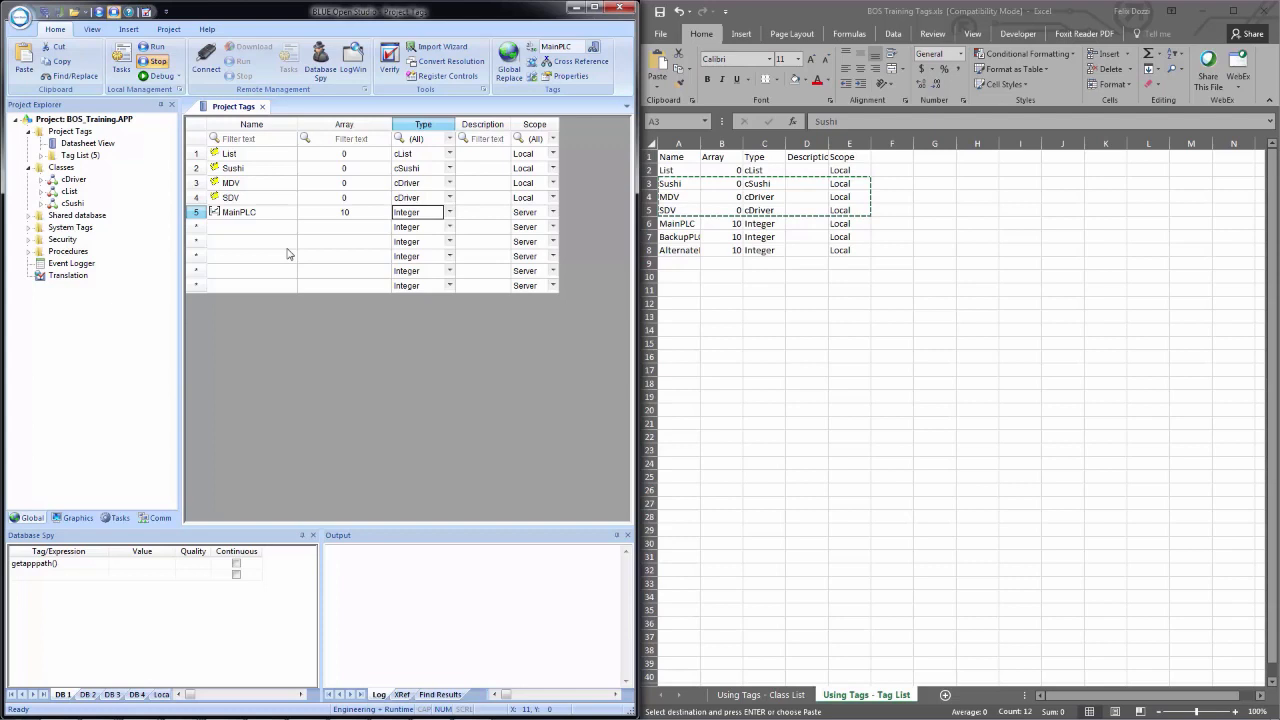
pyautogui.click(524, 213)
pyautogui.press('l')
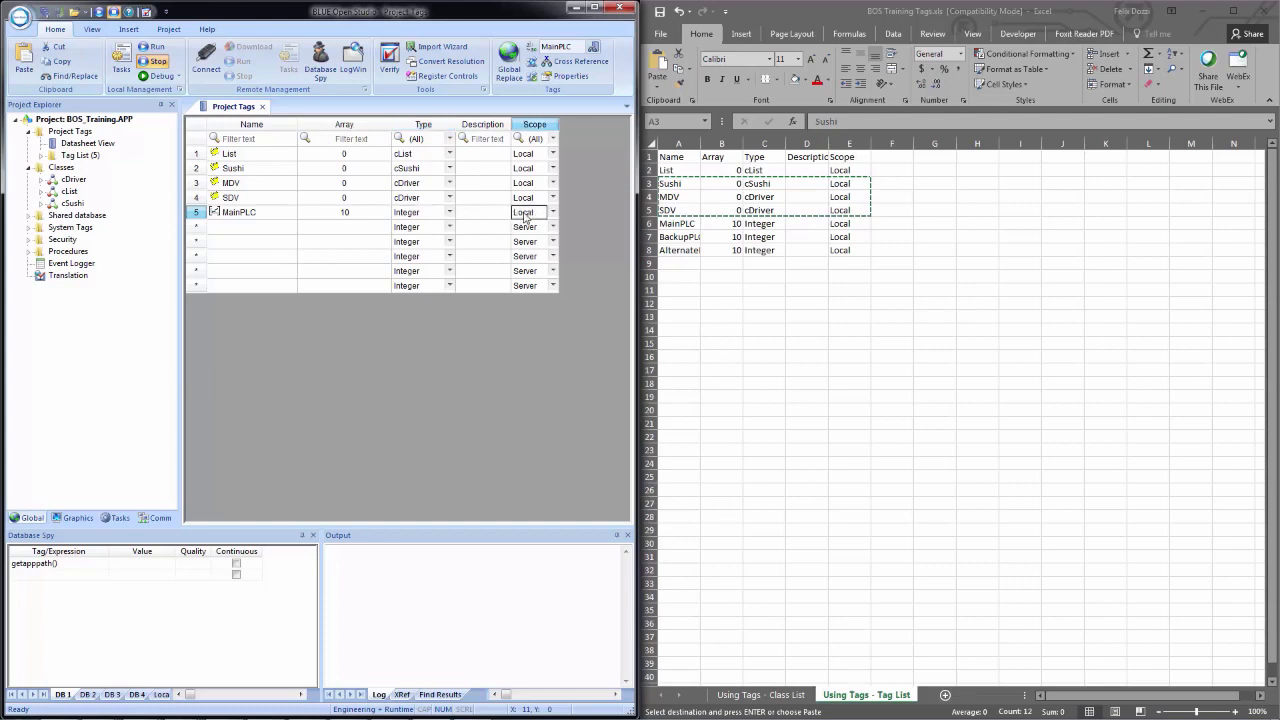
# - Copy the BackupPLC and AlternatePLC tag rows from the workbook into the Project Tags datasheet below the MainPLC tag
pyautogui.click(228, 229)
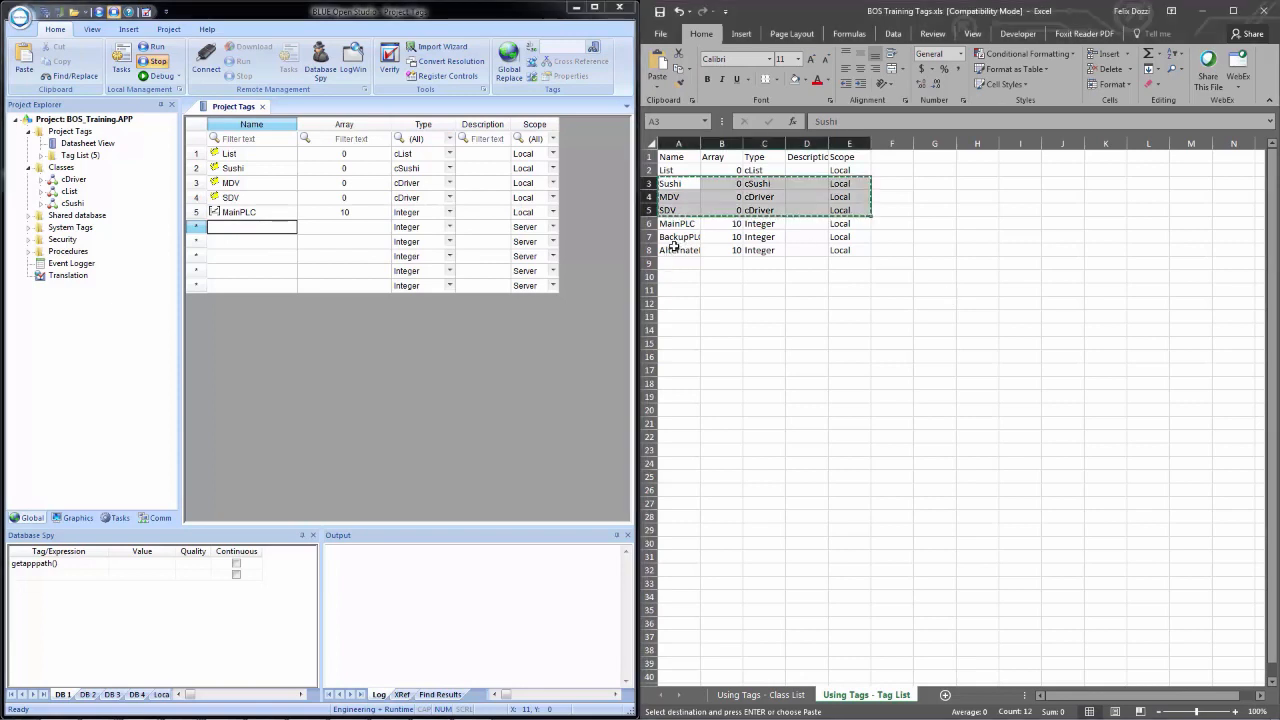
pyautogui.moveTo(668, 243); pyautogui.dragTo(843, 251)
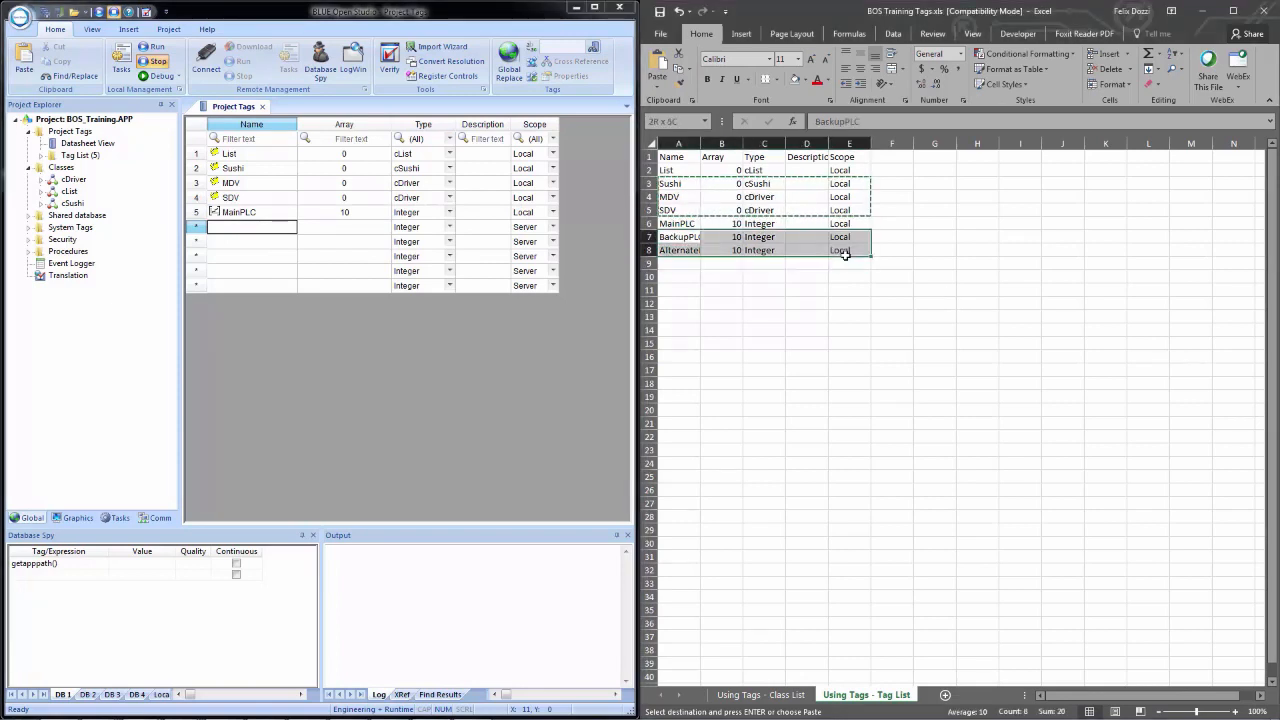
pyautogui.hotkey('ctrl', 'c')
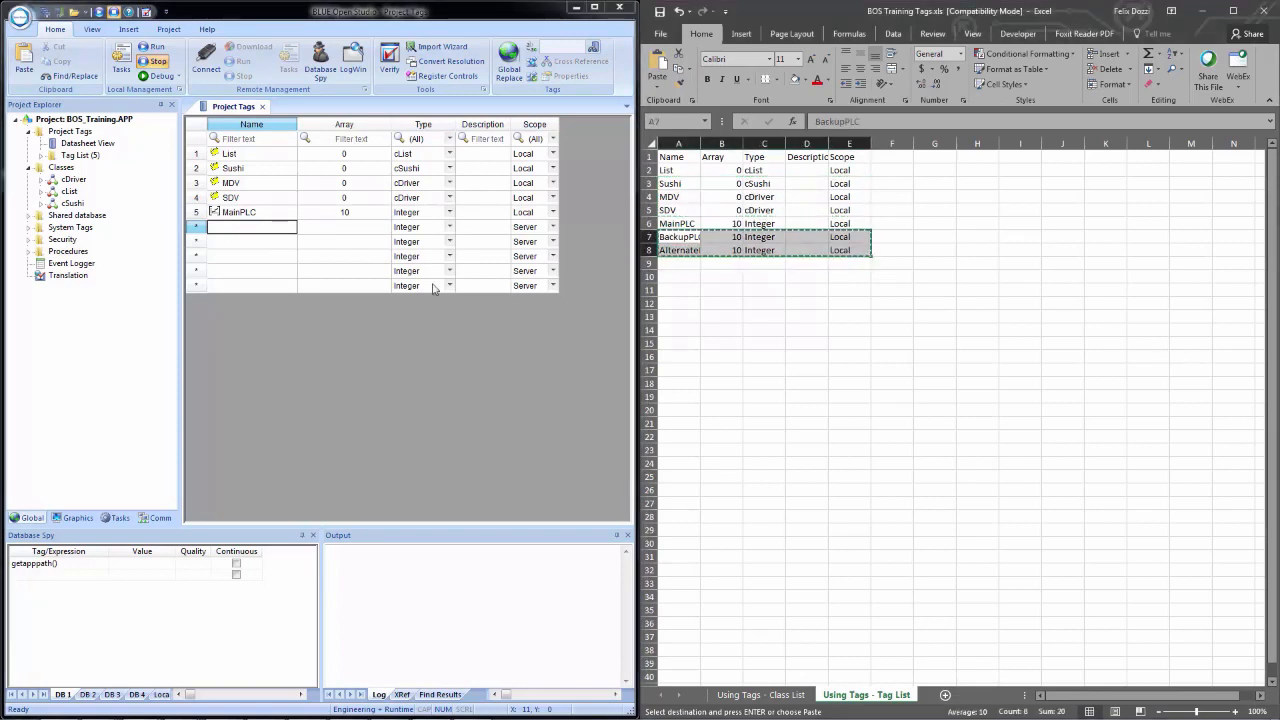
pyautogui.click(244, 230)
pyautogui.hotkey('ctrl', 'v')
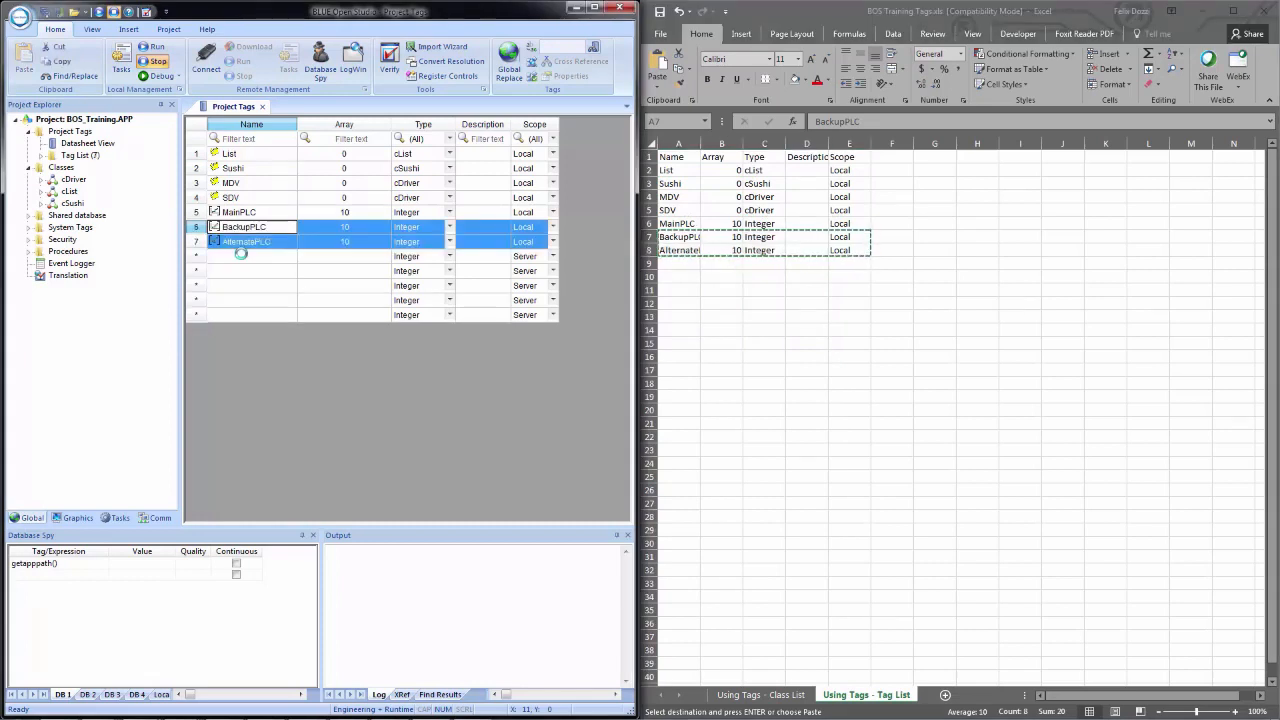
pyautogui.click(240, 271)
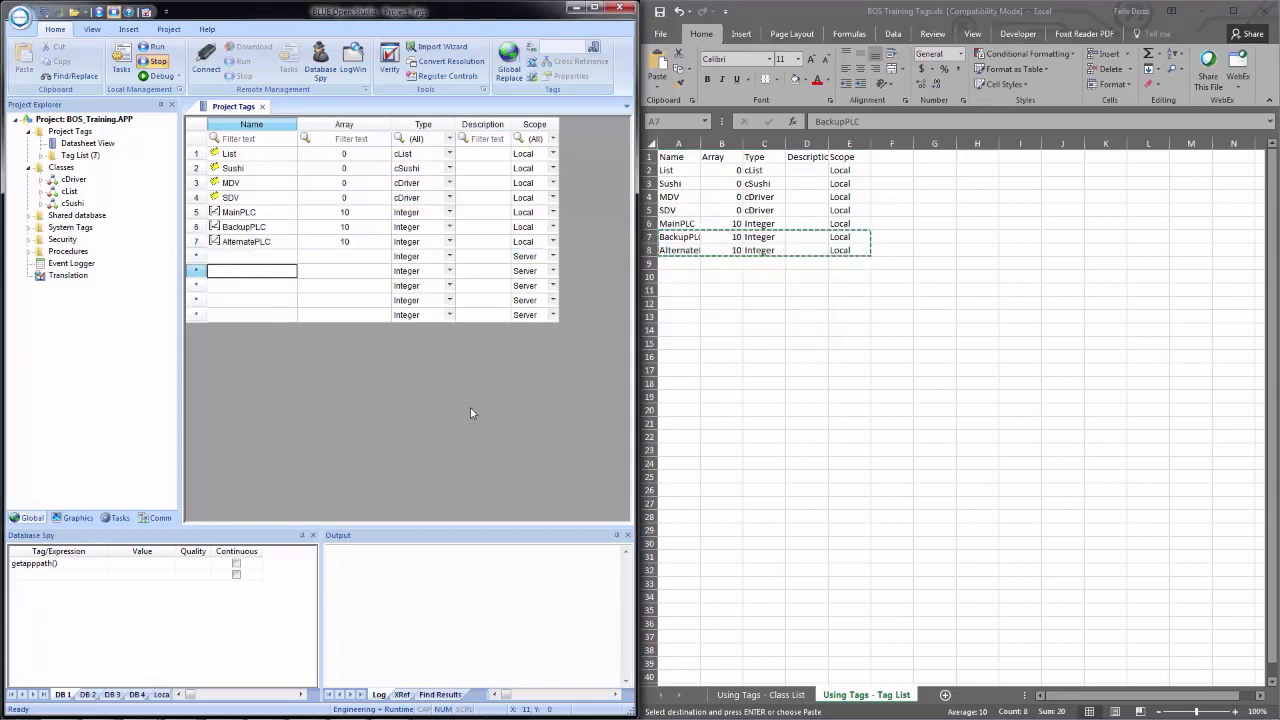